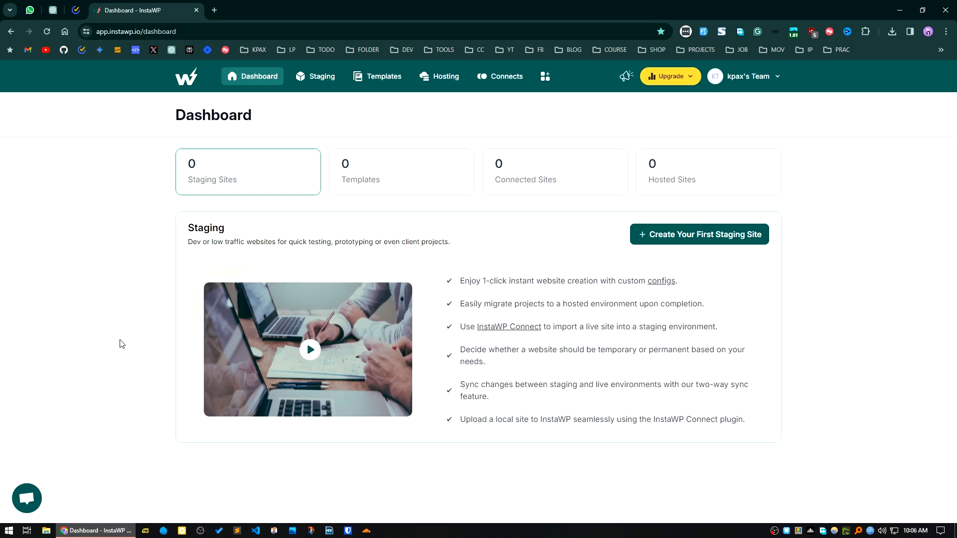
Create the first staging site from scratch with Weglot, Checkout Manager, Social Feed Gallery and Click To Chat App deselected
click(682, 238)
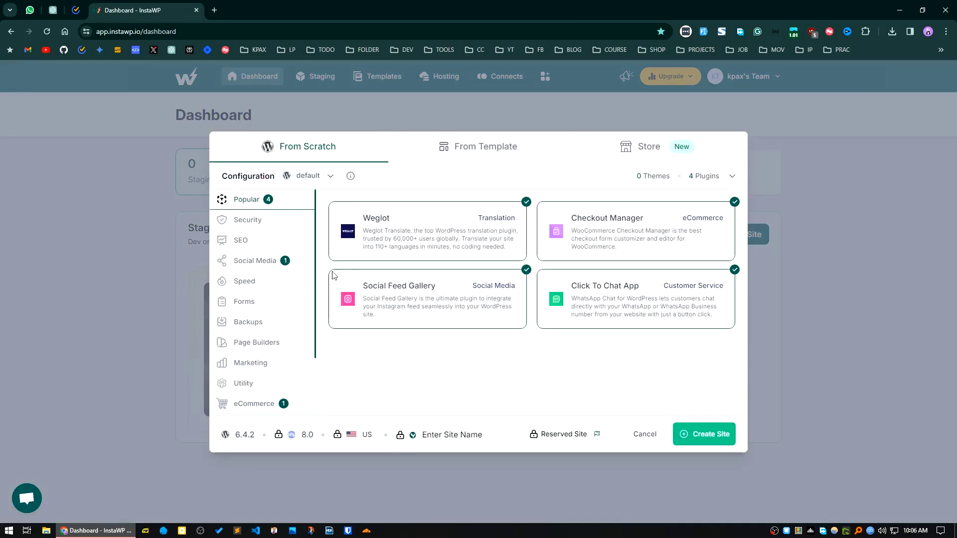
click(451, 238)
click(664, 232)
click(478, 299)
click(554, 305)
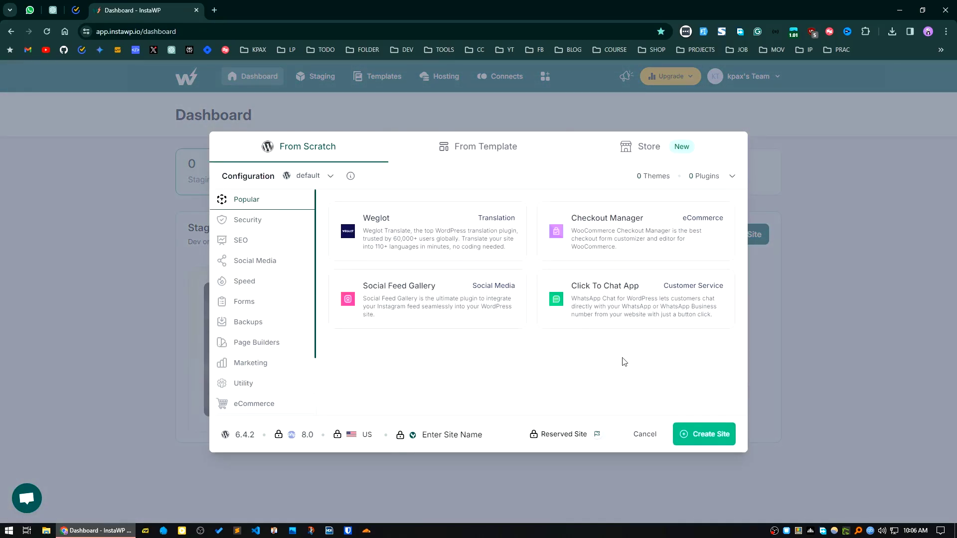
click(699, 436)
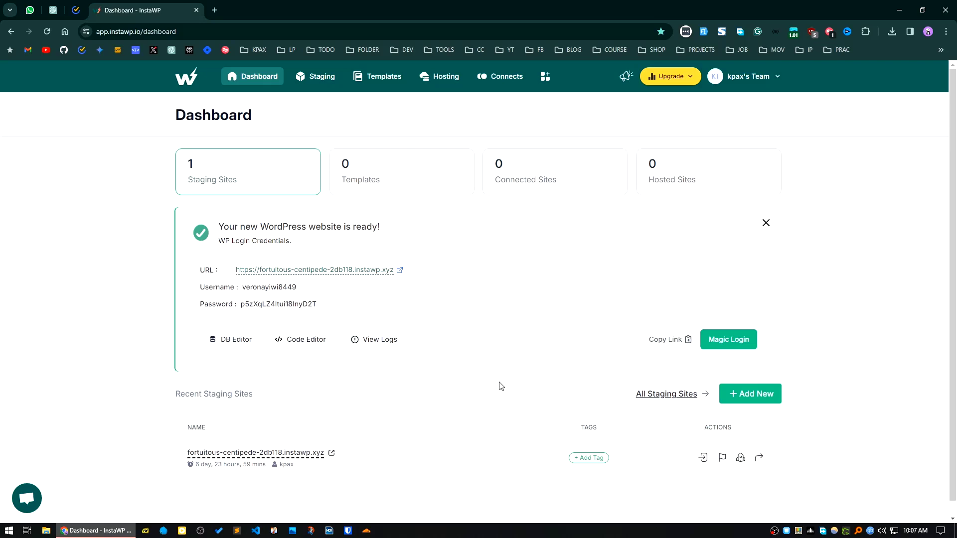
Log in to the new site's WordPress admin with Magic Login and open the site's front end in a separate tab
click(751, 345)
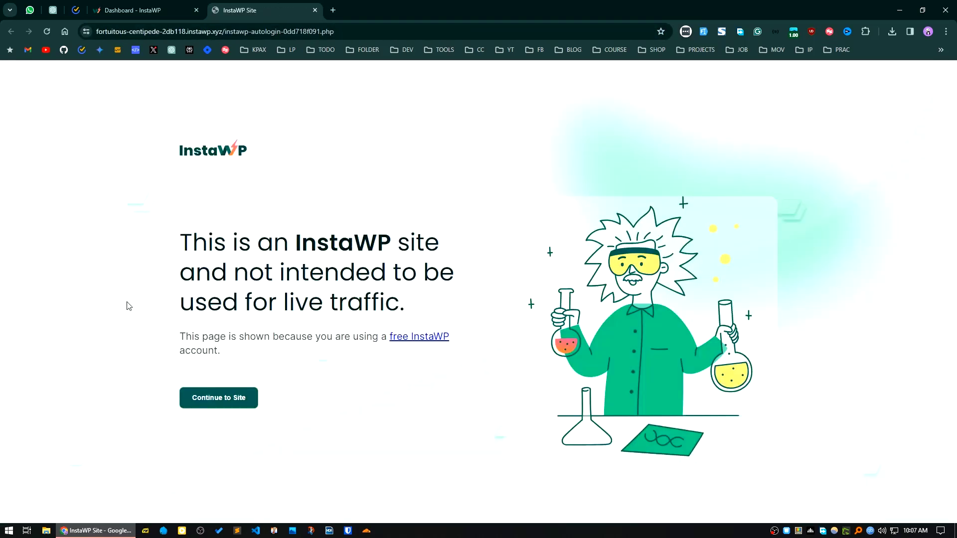
click(252, 402)
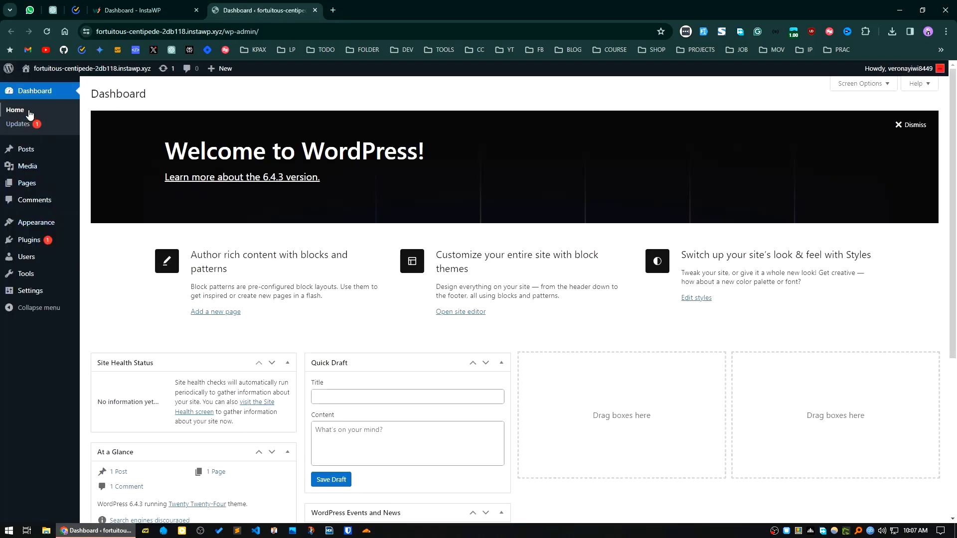
mouse_move(60, 69)
middle_click(41, 88)
click(348, 4)
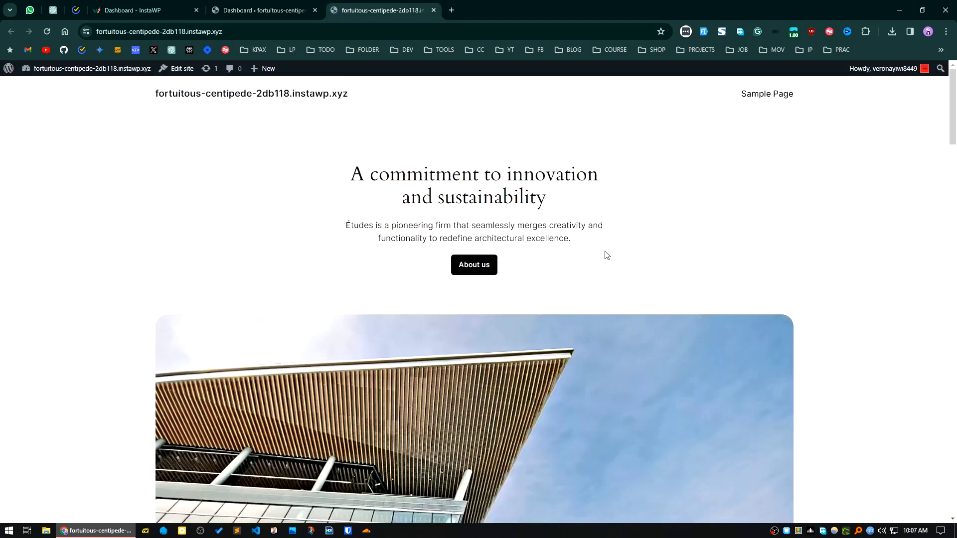
Install and activate the Astra theme from the WordPress admin, and check the site's front end
click(246, 10)
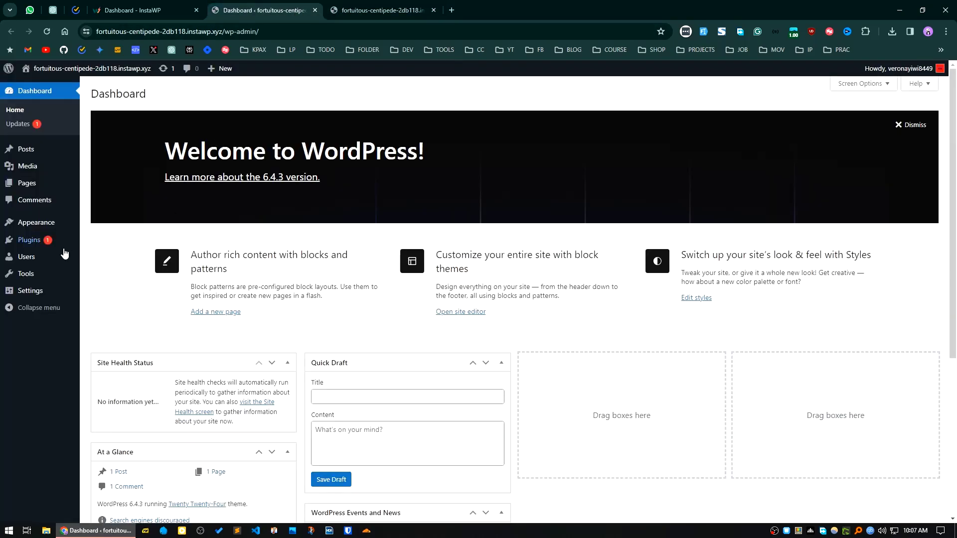
mouse_move(37, 246)
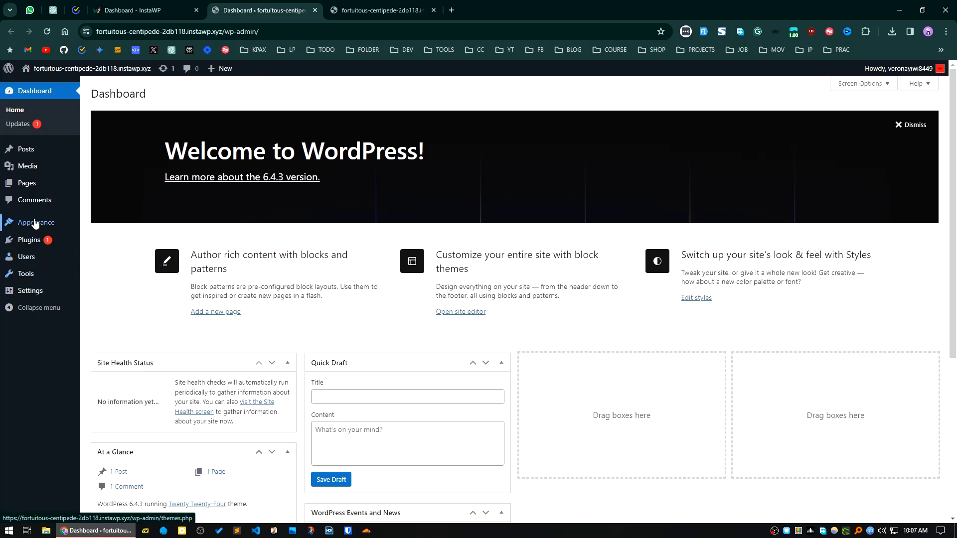
click(101, 224)
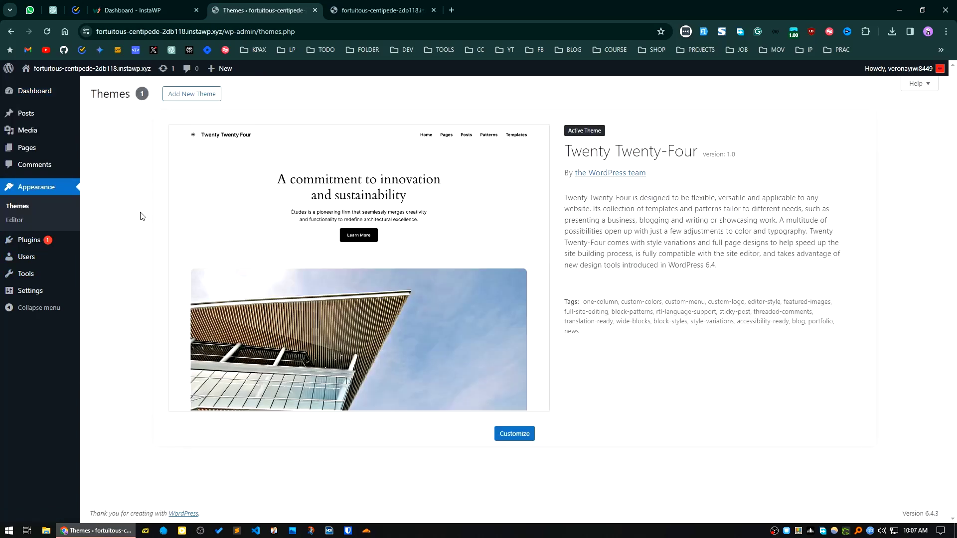
click(209, 93)
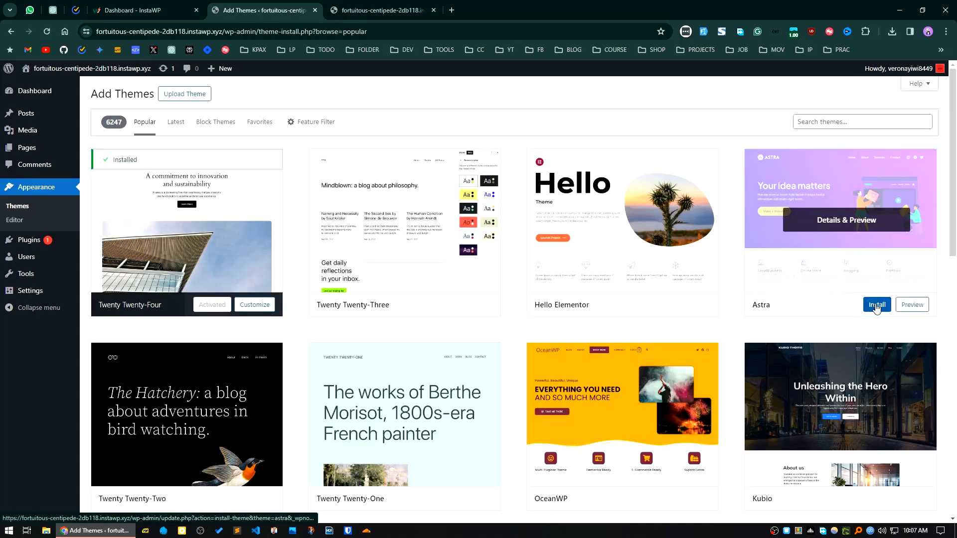
click(876, 306)
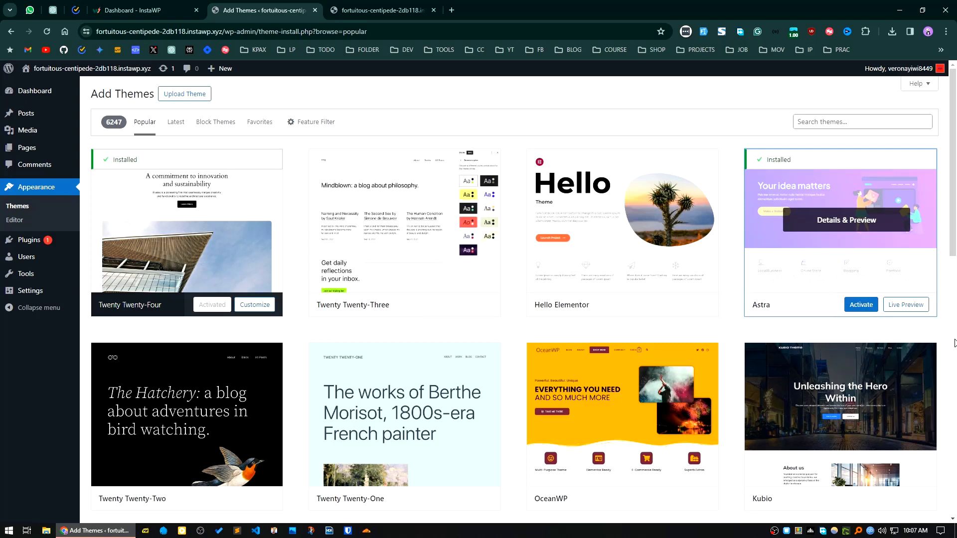
click(855, 306)
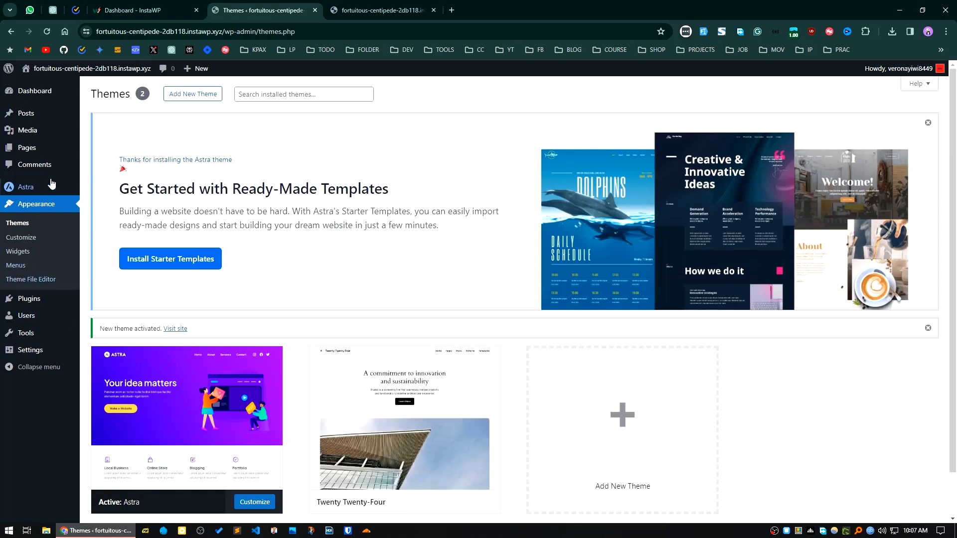
click(379, 10)
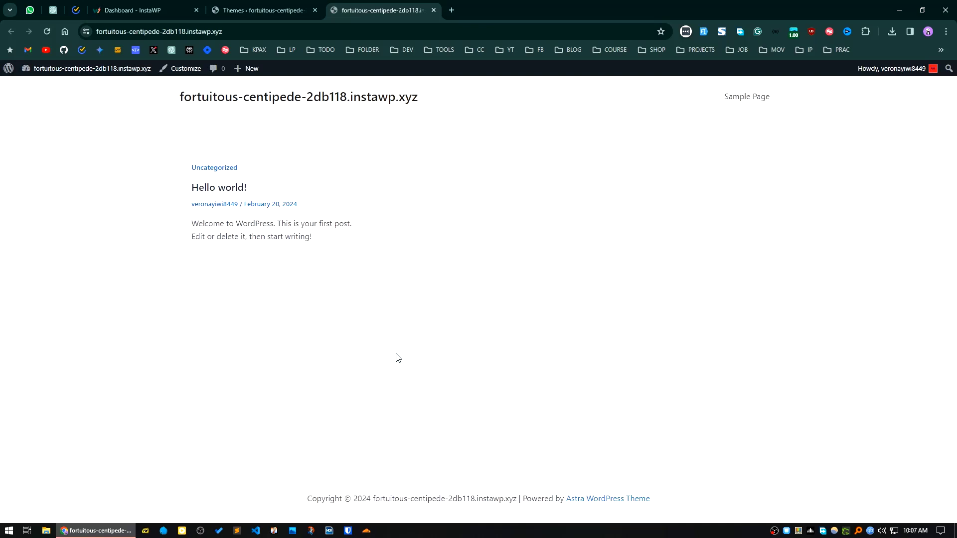
Search the plugin directory for "dark mode", and install and activate the WP Dark Mode plugin by WPPOOL
click(271, 11)
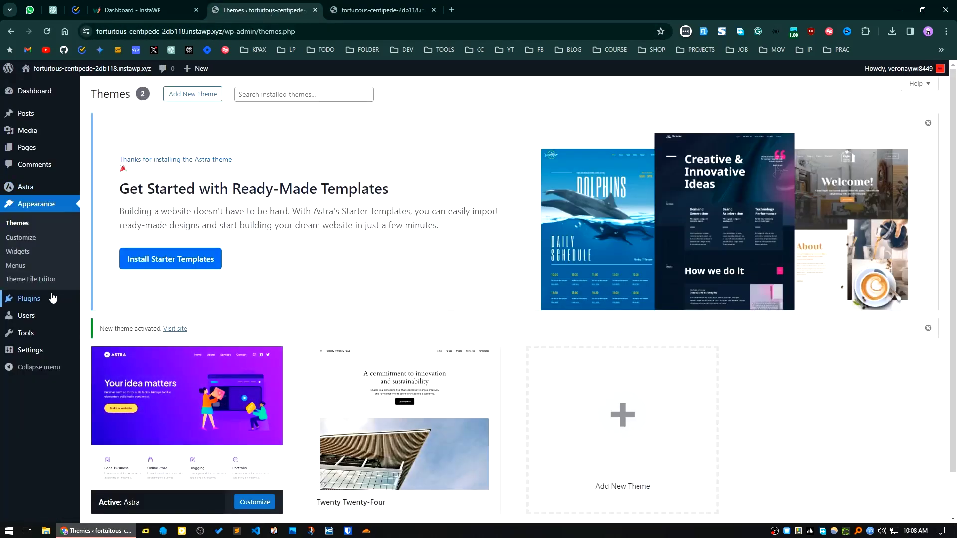
mouse_move(70, 302)
click(113, 315)
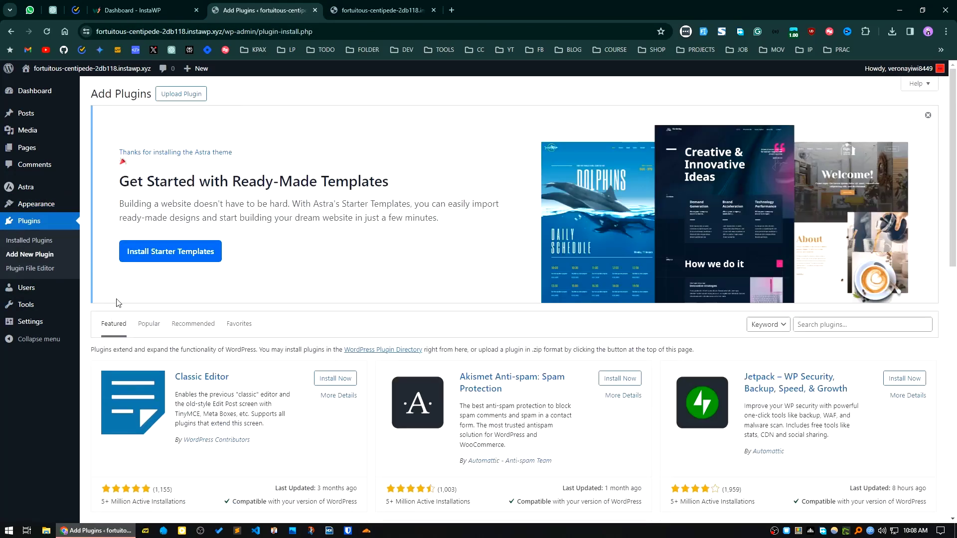
click(928, 115)
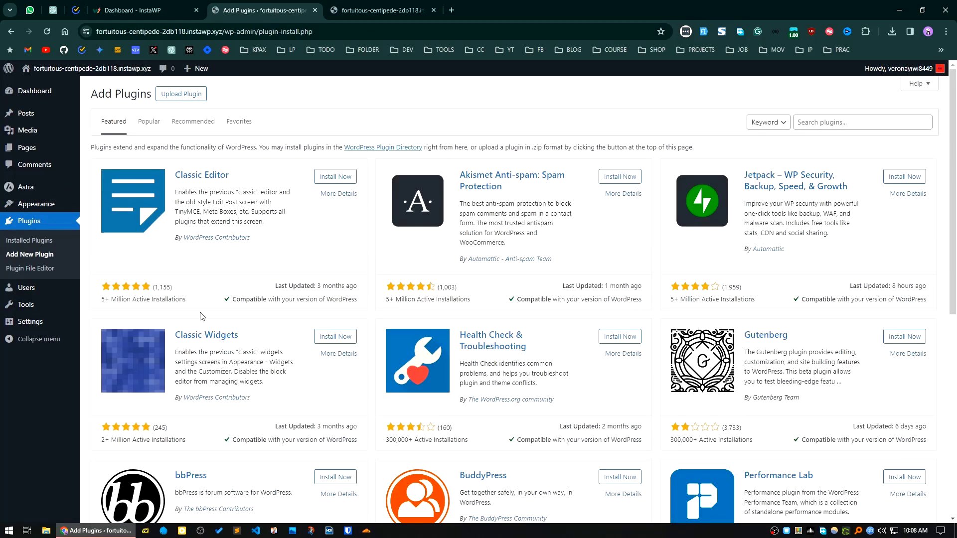
click(835, 125)
text(dark mode)
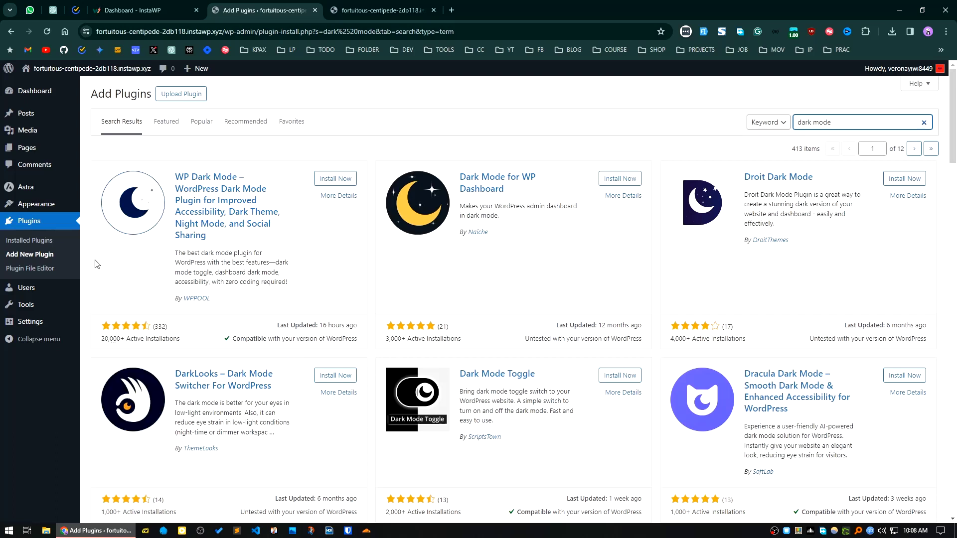
click(344, 180)
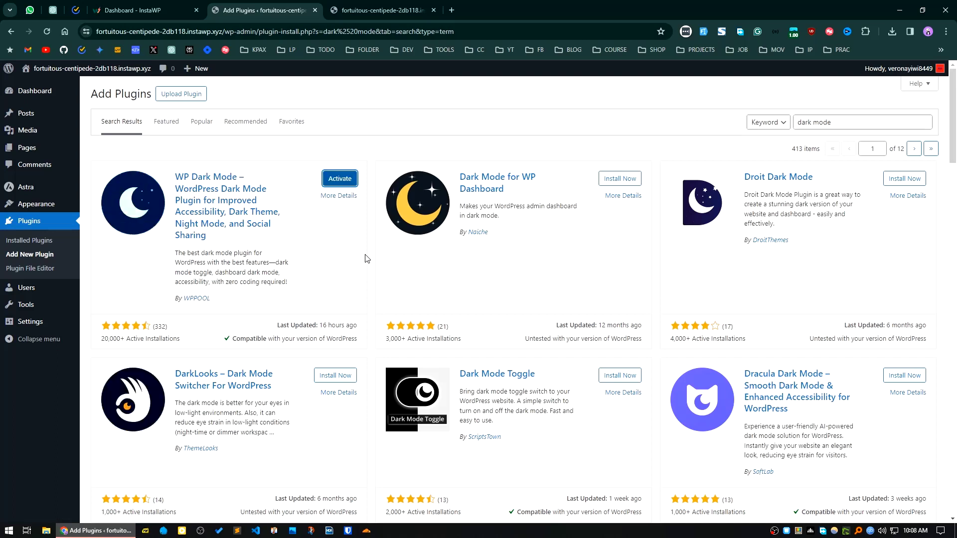
click(340, 179)
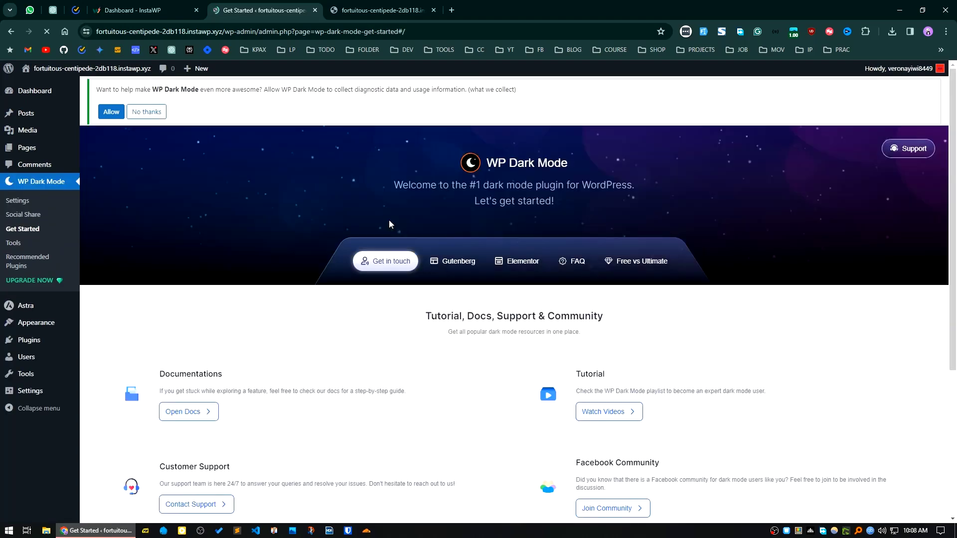
Reload the site's front page and switch it to dark mode with the floating toggle
click(375, 12)
click(48, 32)
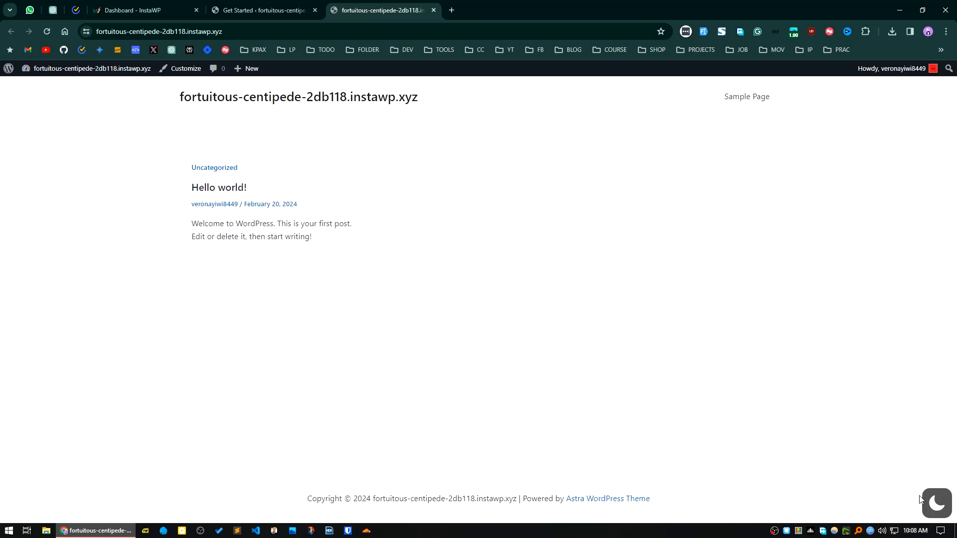
click(935, 505)
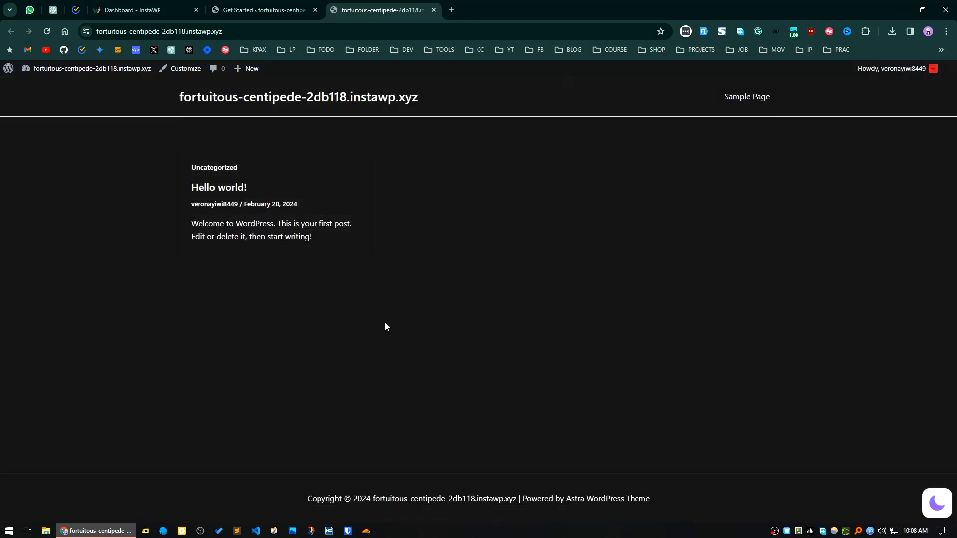
Open the "Hello world!" post, look through it in dark mode and test switching between light and dark several times
click(218, 188)
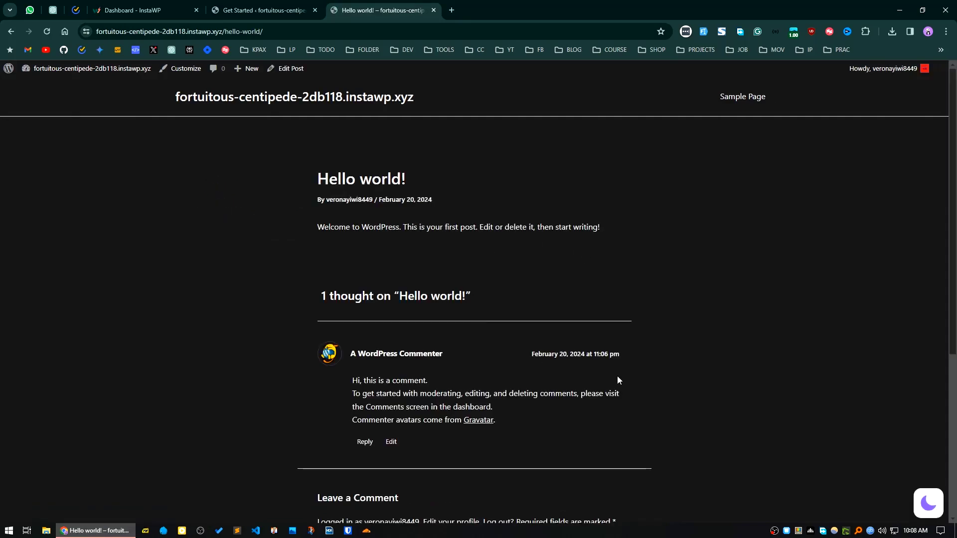
scroll(468, 339, down, 5)
scroll(468, 338, up, 5)
click(928, 503)
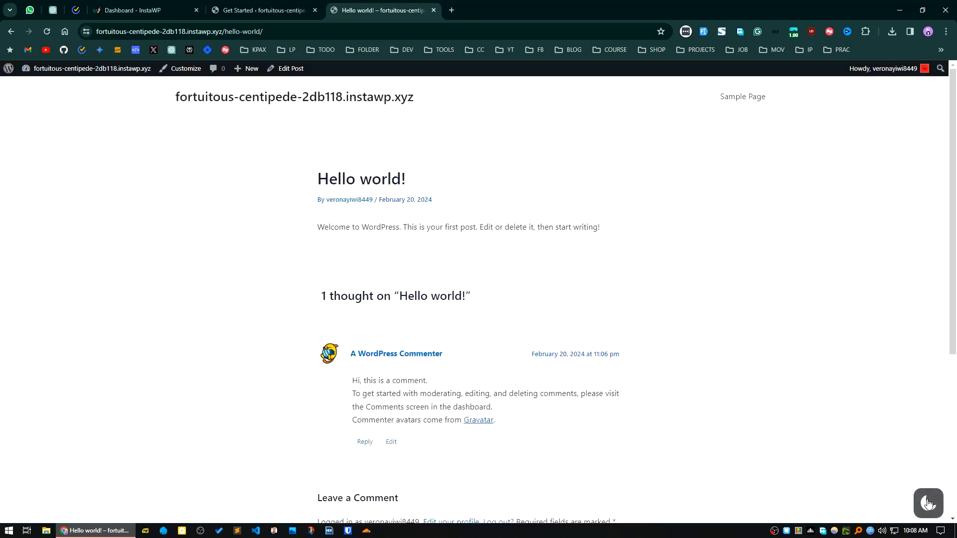
click(927, 503)
click(928, 503)
click(928, 503)
click(927, 504)
In the WP Dark Mode plugin's frontend settings, choose Default Dark Mode as the way dark mode is used
click(263, 5)
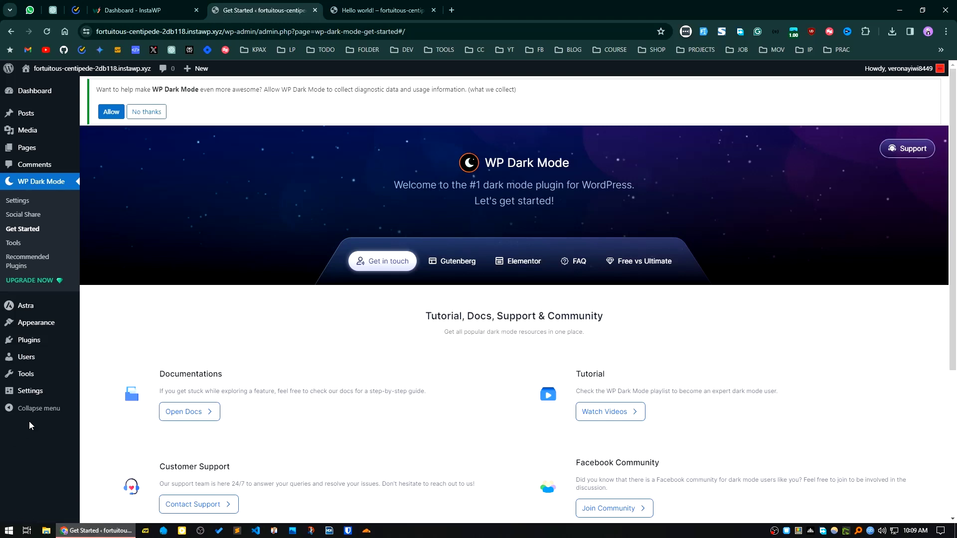
mouse_move(44, 397)
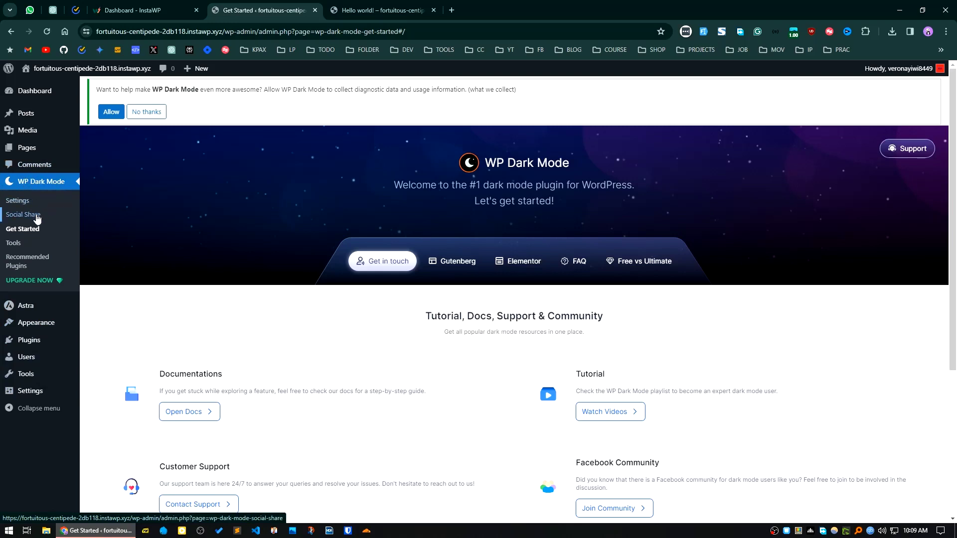
click(17, 201)
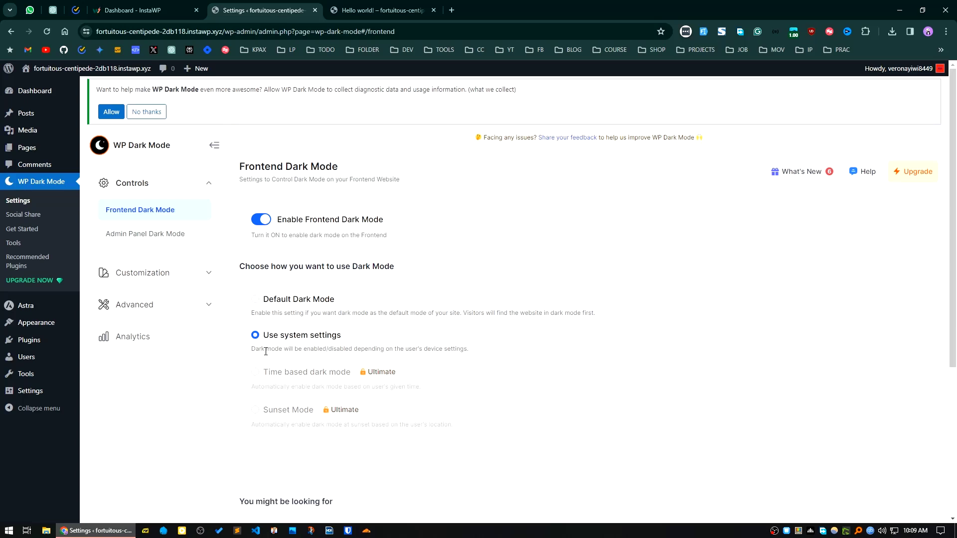
drag(253, 350, 471, 351)
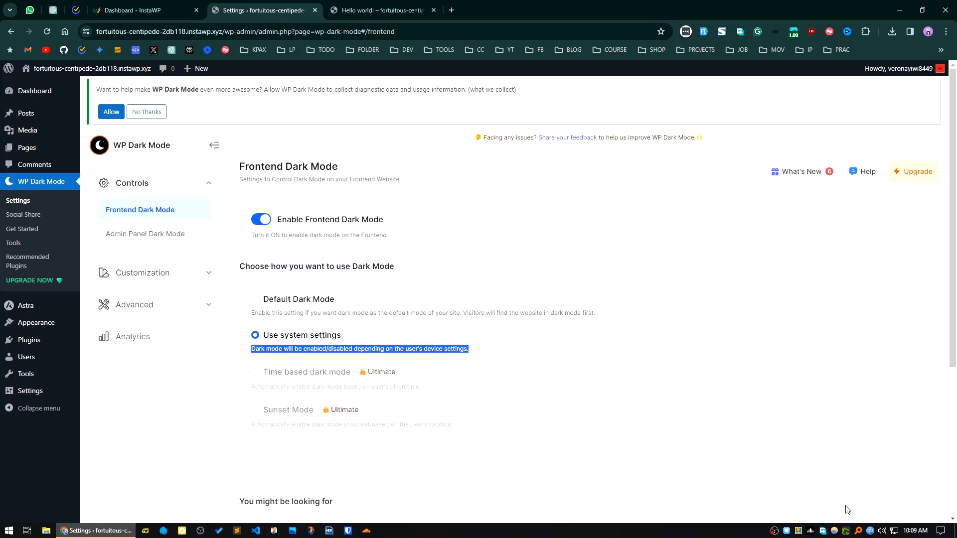
click(292, 302)
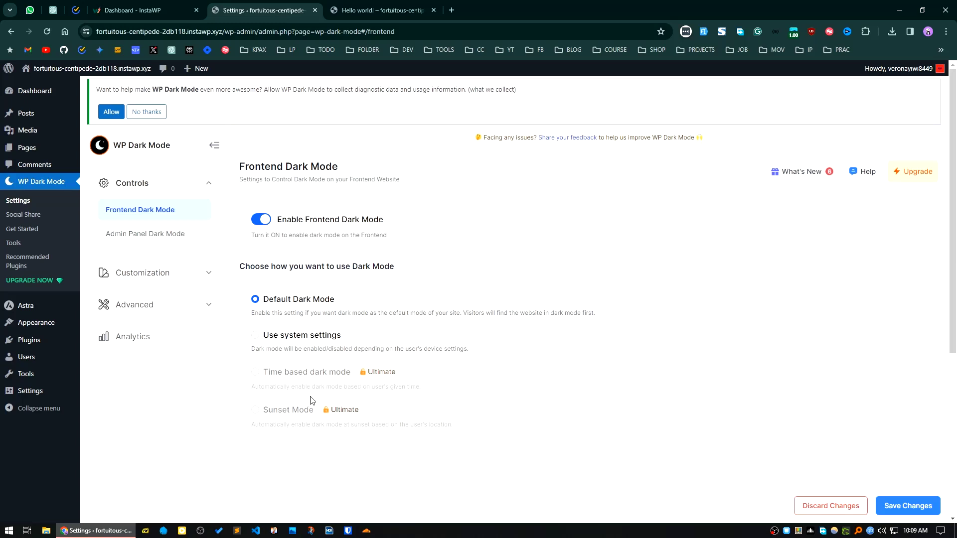
Enable Admin Dashboard Dark Mode and Block Editor Dark Mode, and save the changes
click(133, 238)
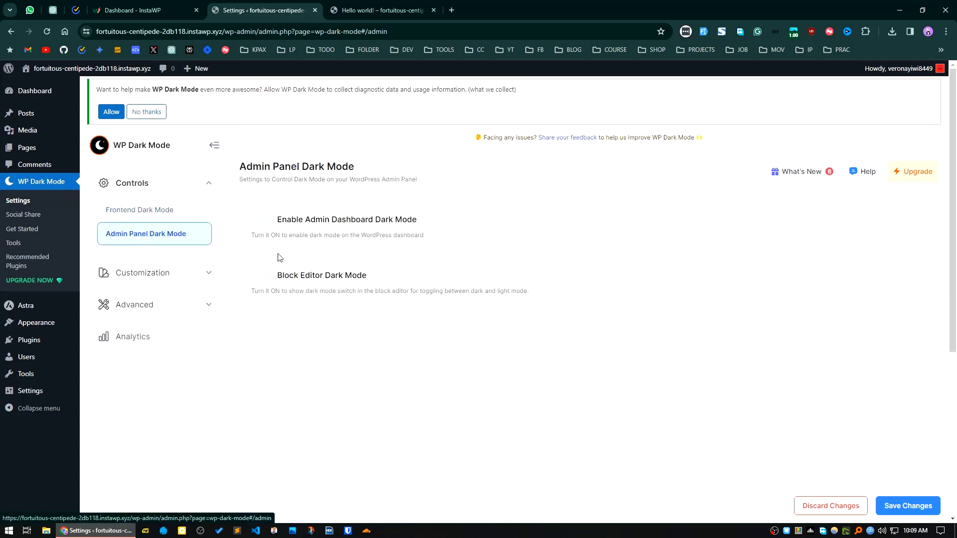
click(264, 221)
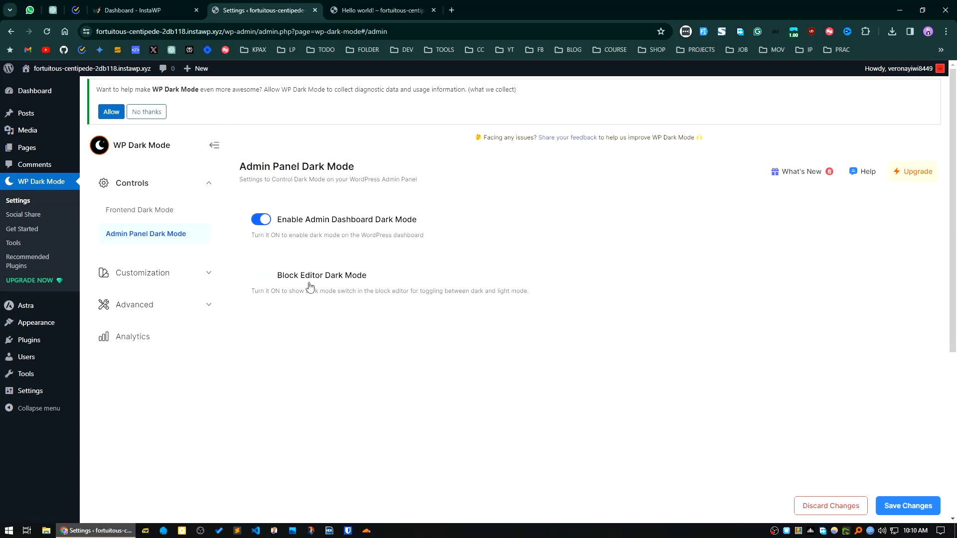
click(266, 280)
click(903, 510)
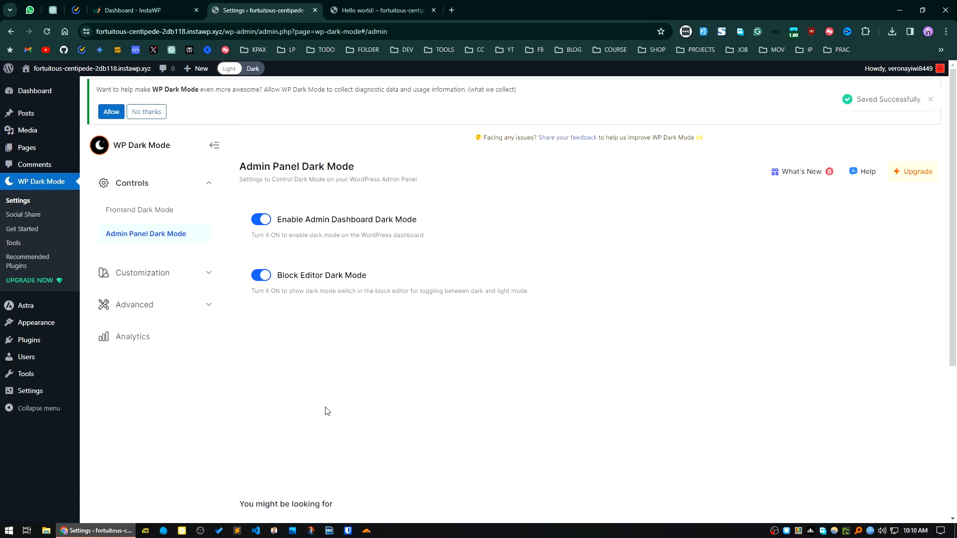
Switch the WordPress admin dashboard to dark mode, look through the page and expand its Screen Options
click(26, 99)
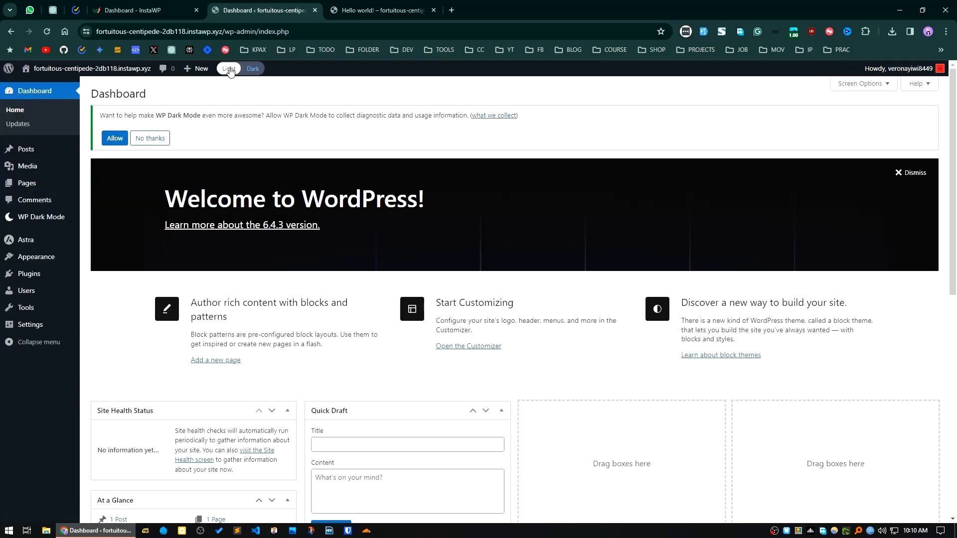
click(247, 70)
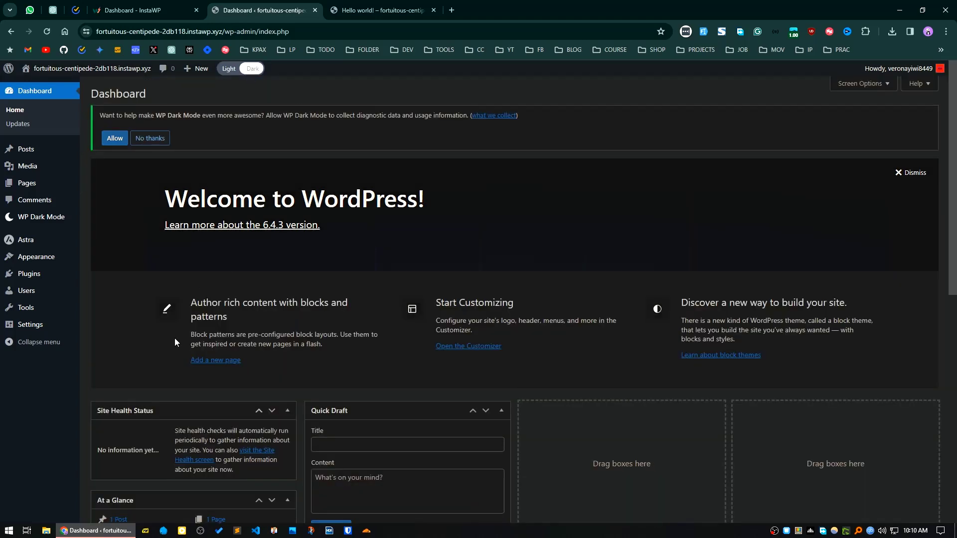
scroll(270, 376, down, 8)
scroll(271, 377, up, 5)
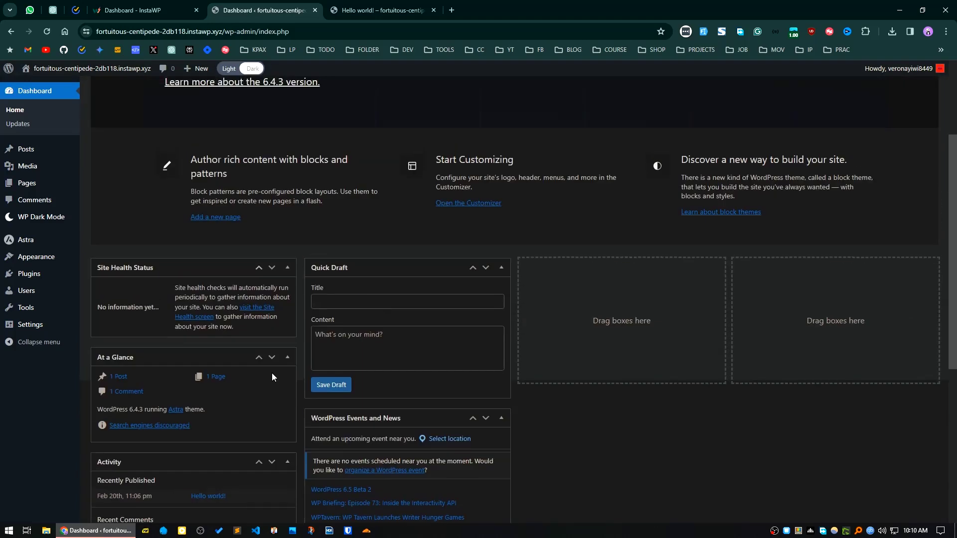
scroll(271, 373, up, 3)
click(865, 89)
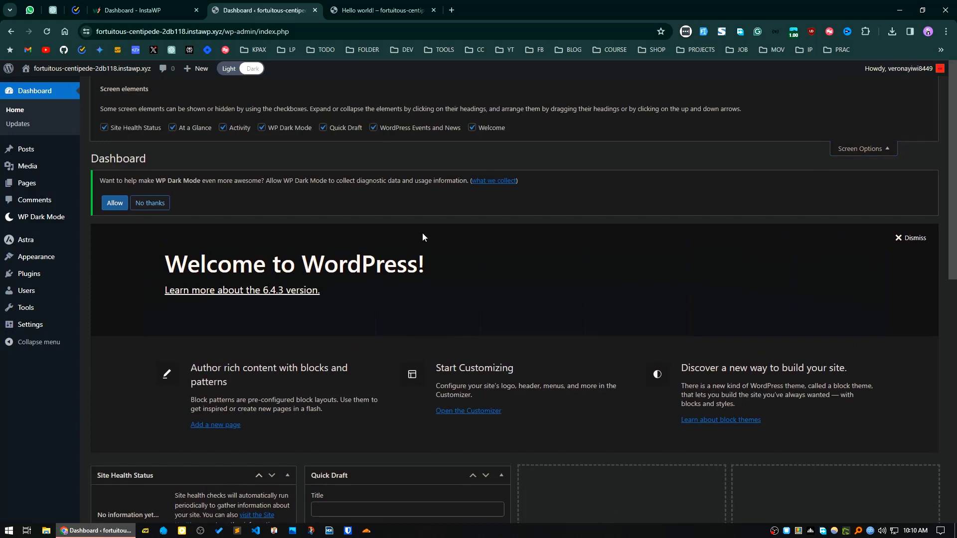
Hide all the dashboard's screen elements: At a Glance, Activity, WP Dark Mode, Quick Draft, WordPress Events and News, Welcome, and Site Health Status
click(183, 130)
click(239, 131)
click(293, 131)
click(331, 131)
click(408, 129)
click(480, 131)
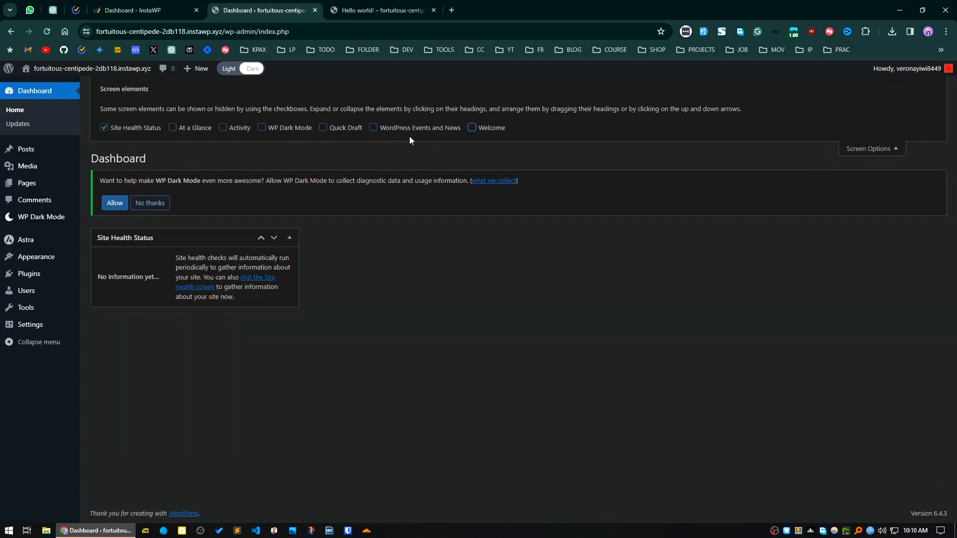
click(146, 132)
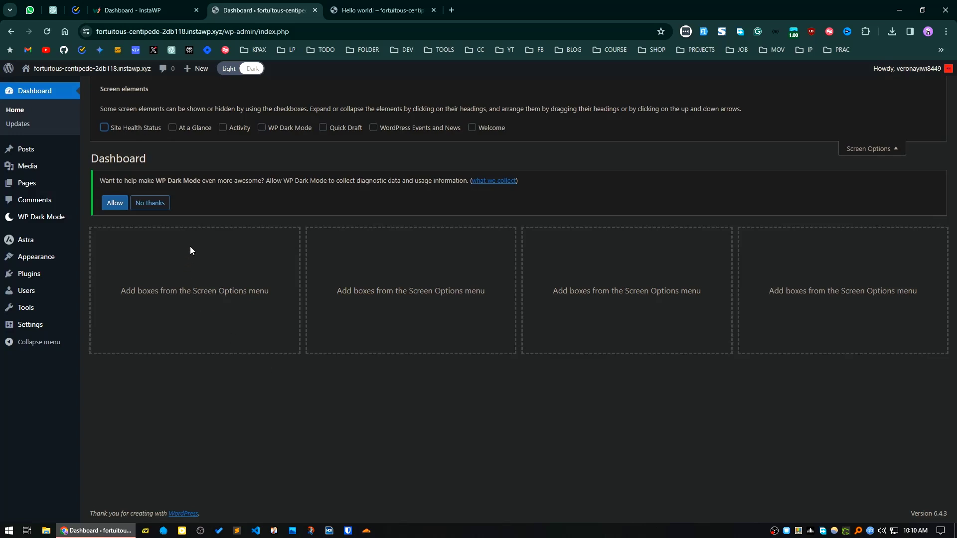
Open the WP Dark Mode plugin's settings and switch the admin area back to light mode
mouse_move(49, 217)
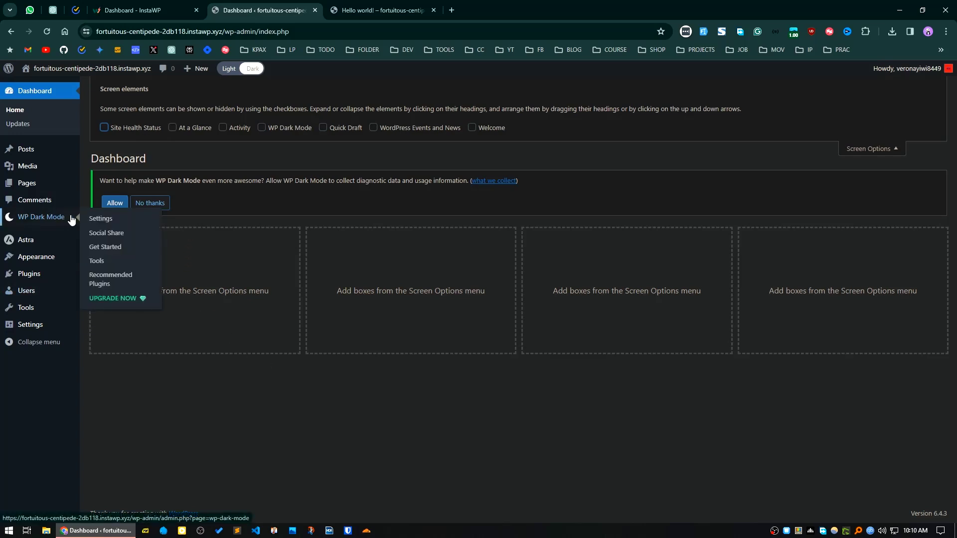
click(100, 222)
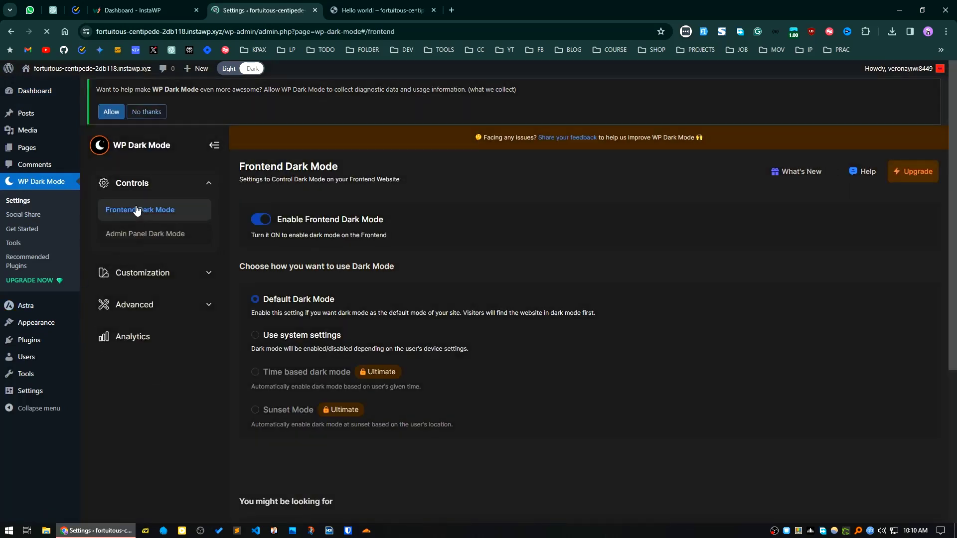
click(227, 70)
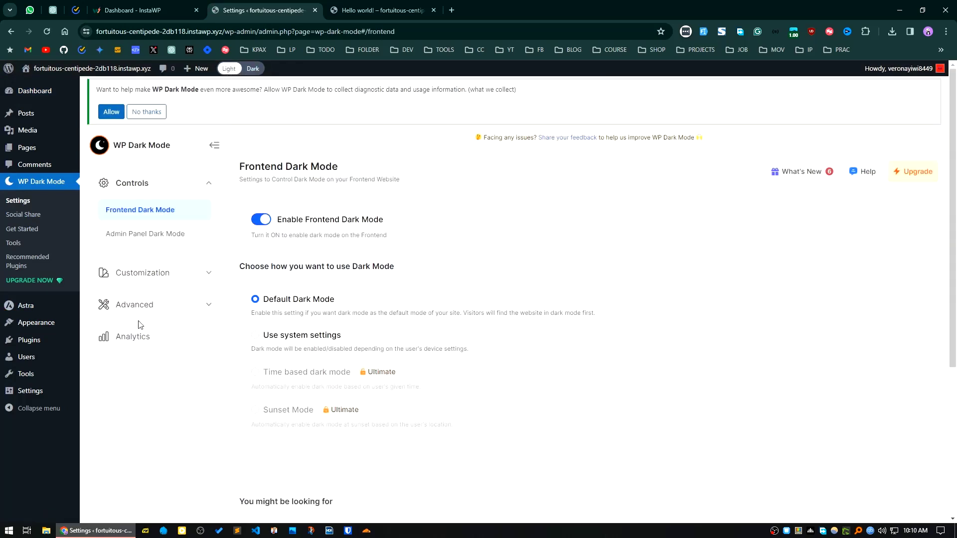
Open the Switch Settings under Customization and compare them with the floating switch on the "Hello world!" post
click(152, 275)
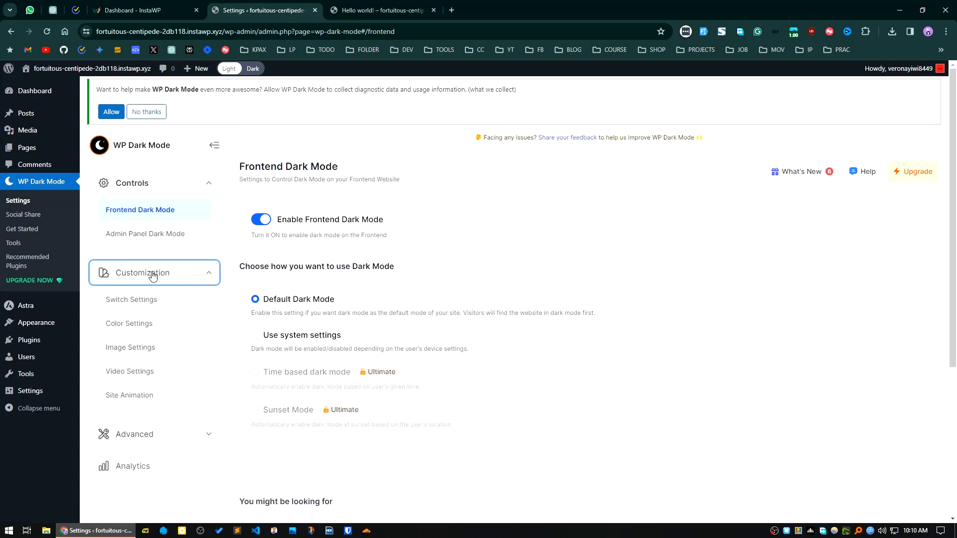
click(133, 301)
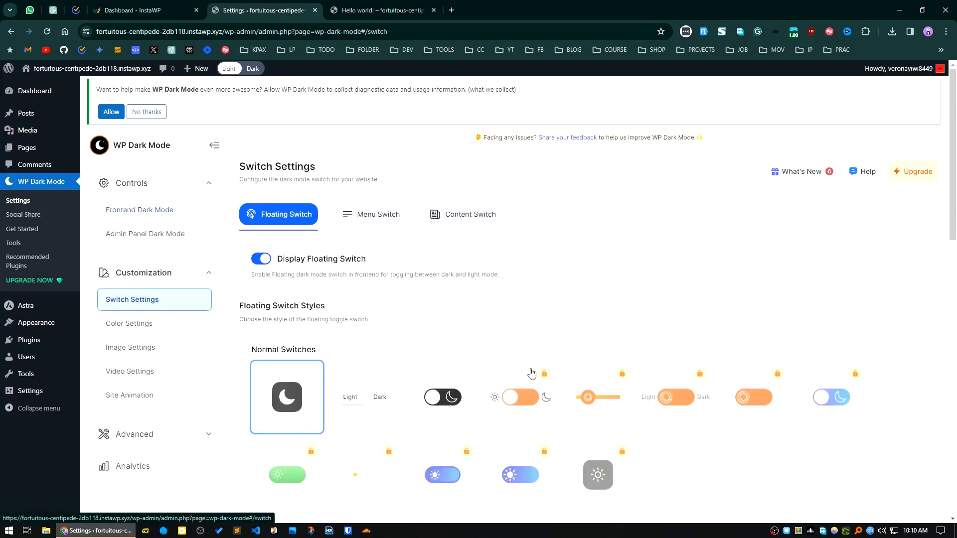
click(381, 10)
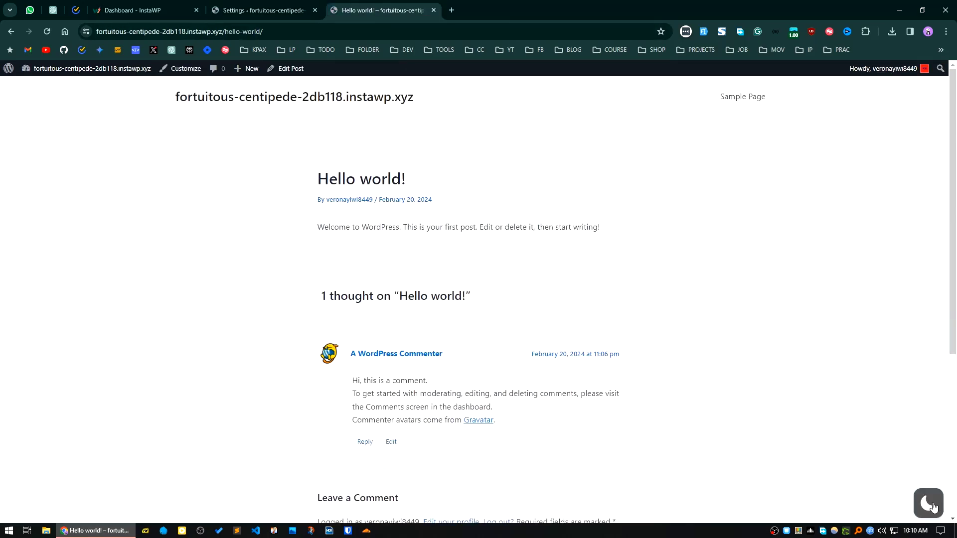
click(276, 6)
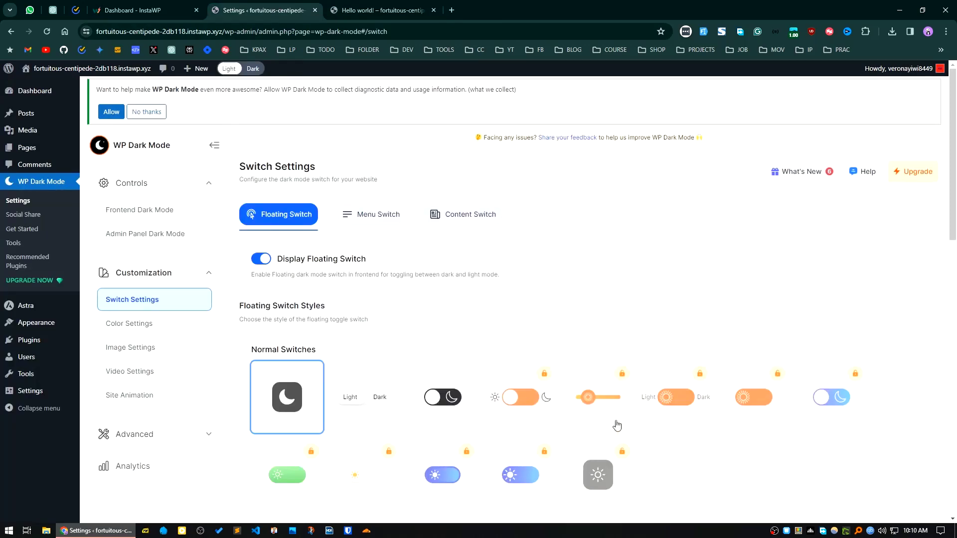
Set the floating switch style to the black sliding toggle with a moon and save the changes
click(370, 408)
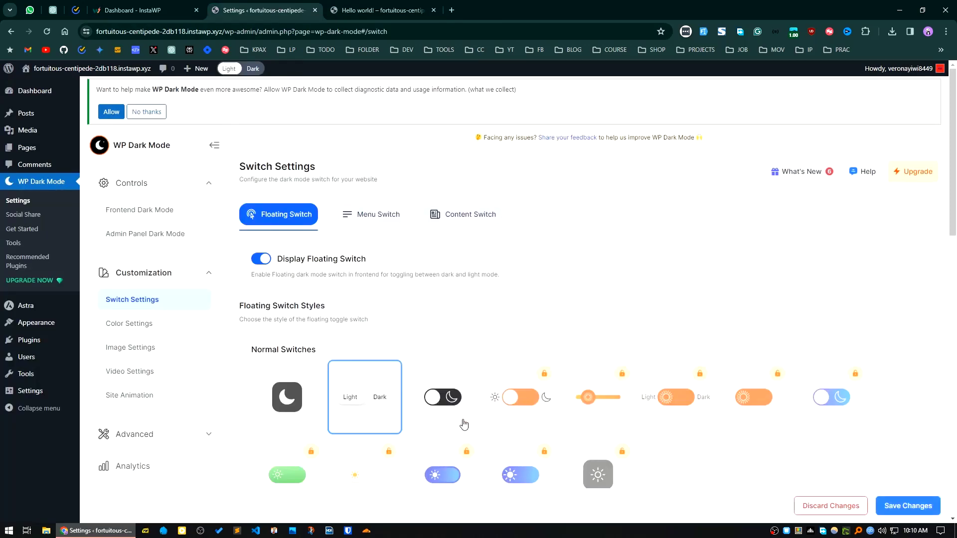
click(441, 403)
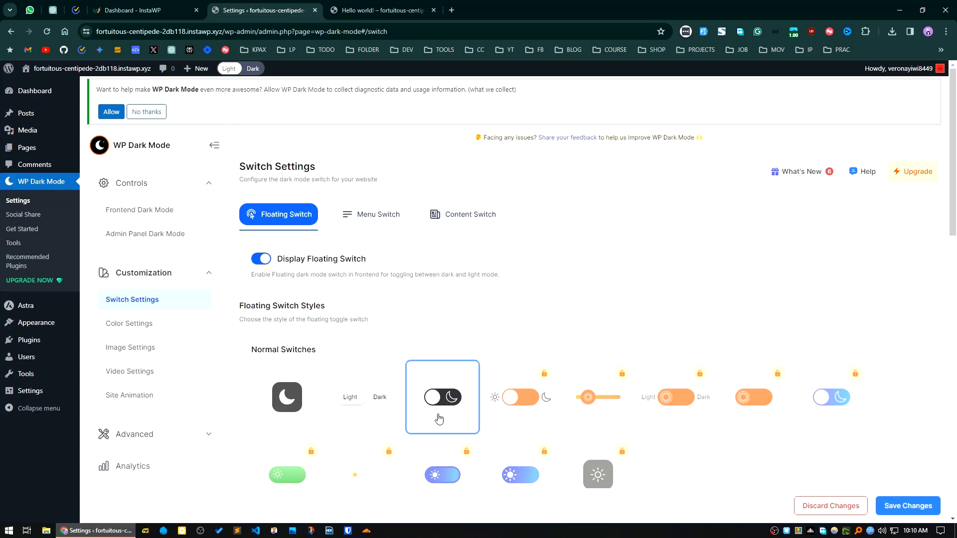
click(908, 506)
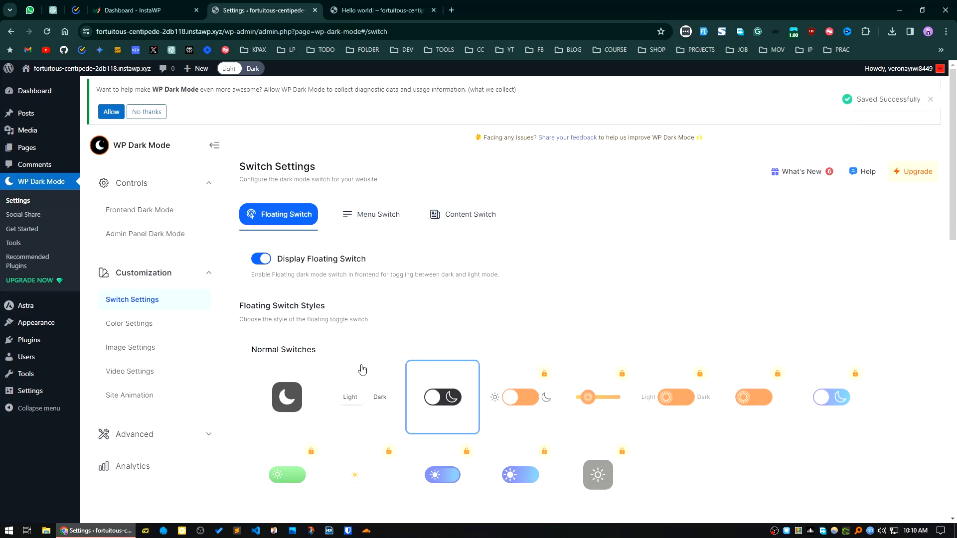
Test the restyled floating switch on the "Hello world!" post by toggling dark mode on and off
click(366, 6)
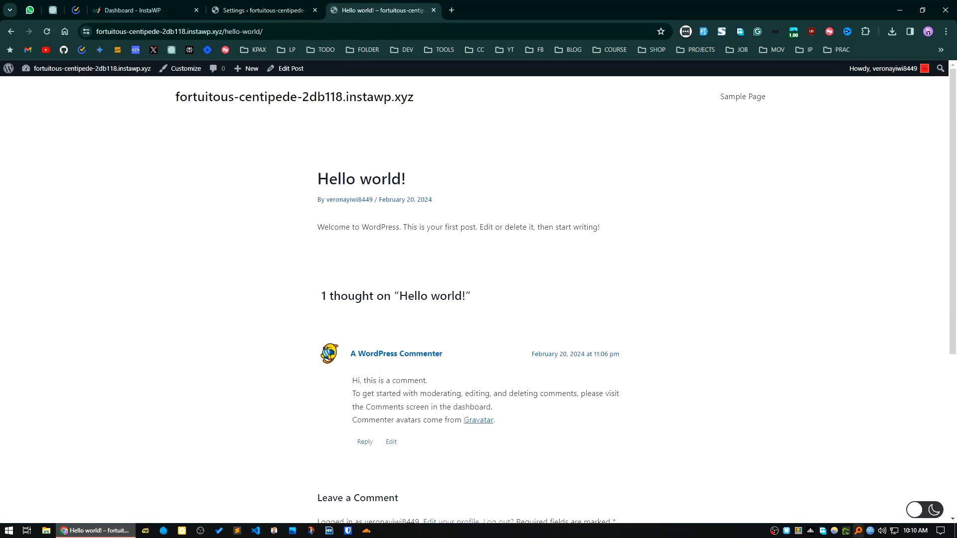
click(936, 511)
click(934, 511)
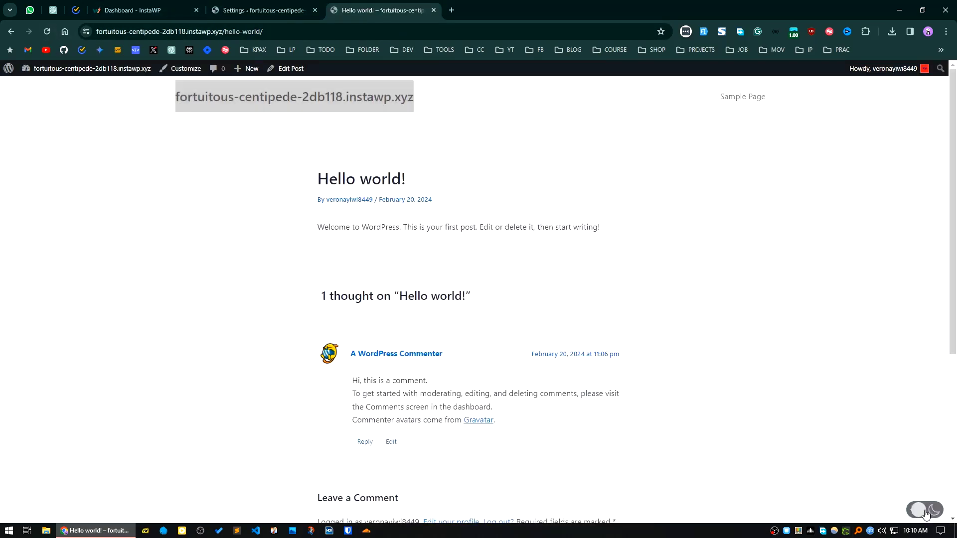
Return to the plugin's switch customization and set the Floating Switch Size to S
click(264, 10)
scroll(412, 319, down, 4)
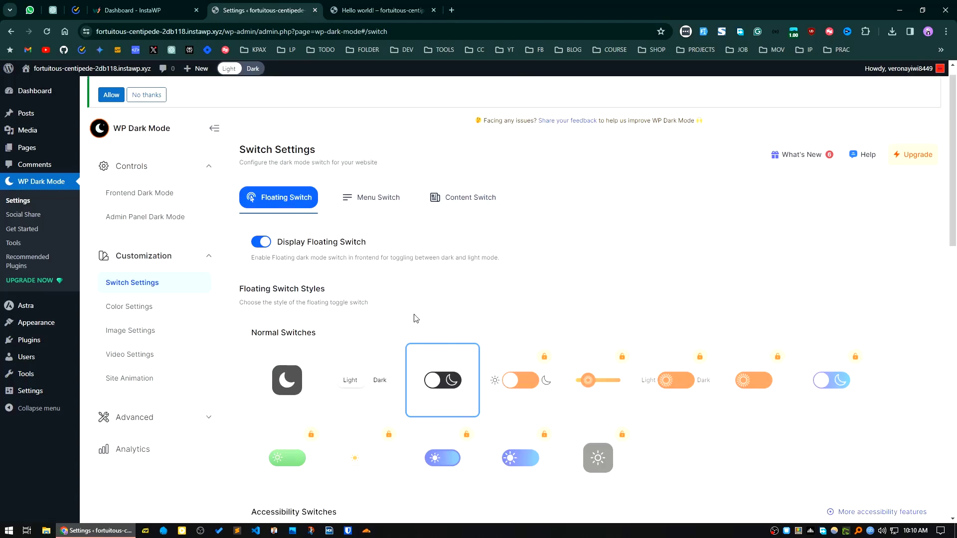
scroll(413, 320, up, 1)
scroll(413, 320, down, 3)
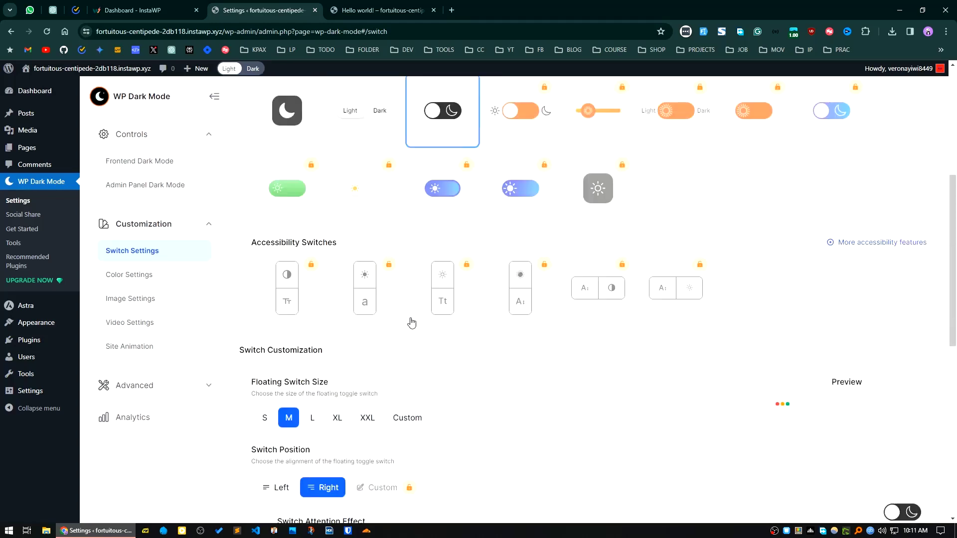
scroll(450, 411, down, 1)
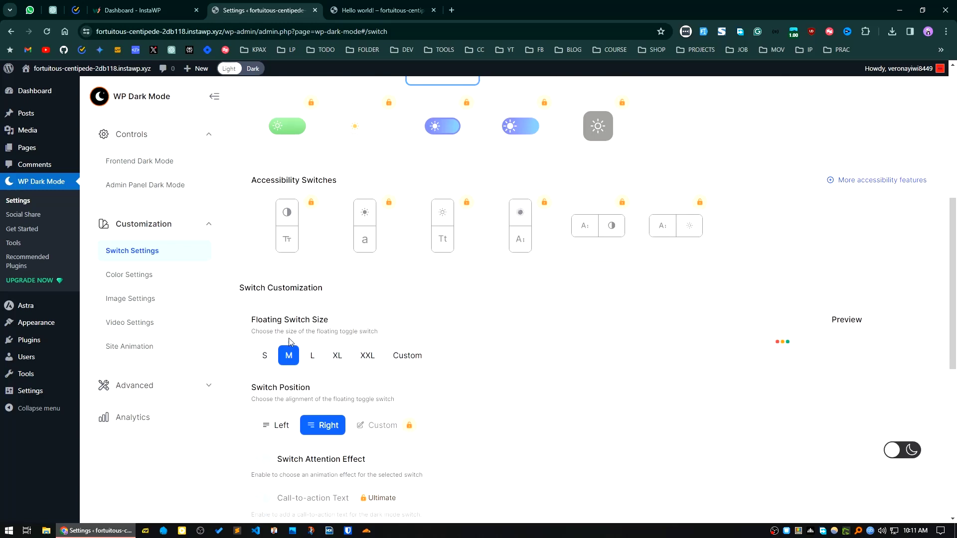
click(267, 362)
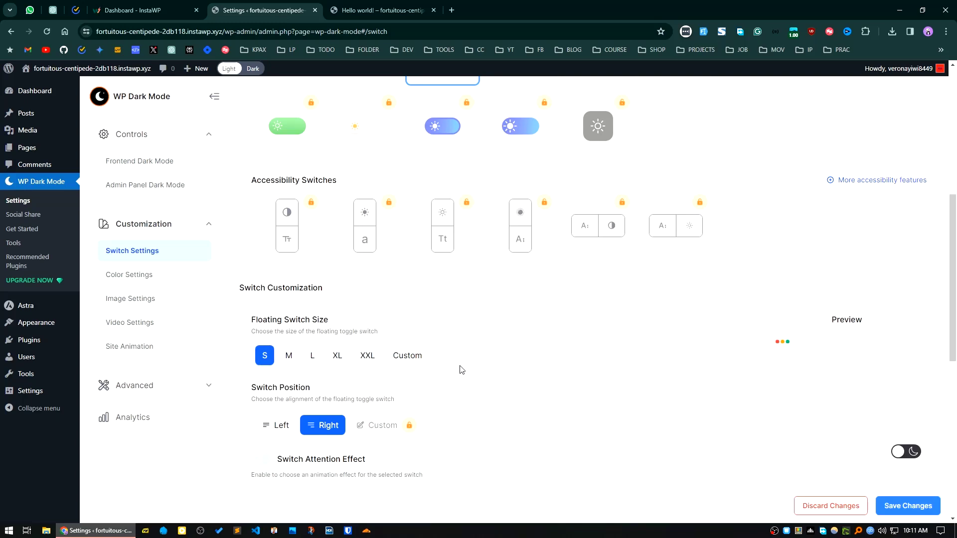
Enable the Switch Attention Effect with the Vibrate animation and save the changes
scroll(513, 409, down, 2)
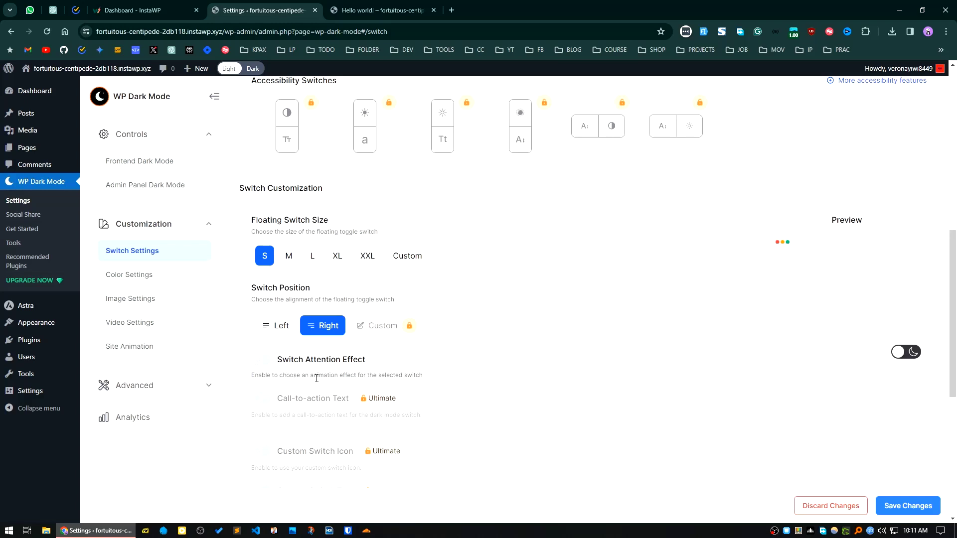
click(267, 362)
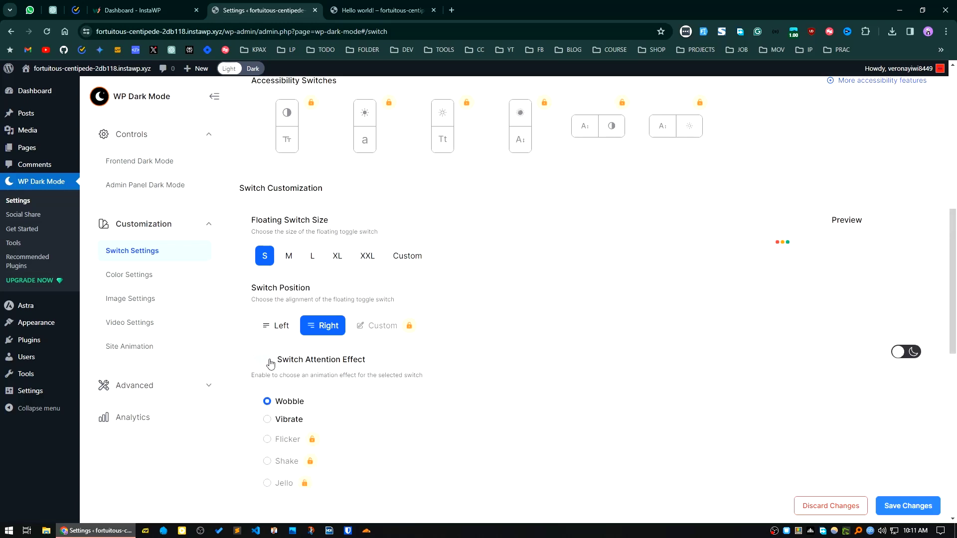
scroll(299, 349, down, 2)
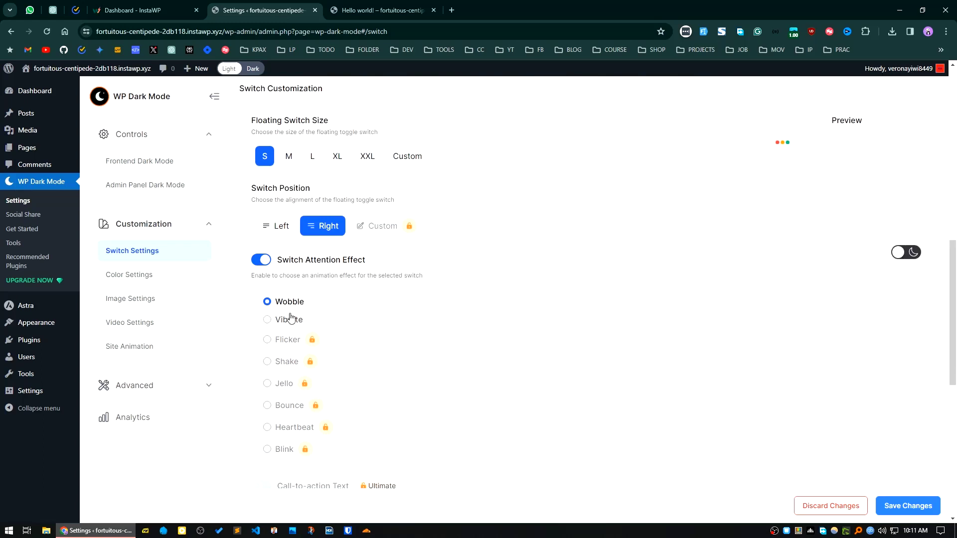
click(277, 322)
click(884, 507)
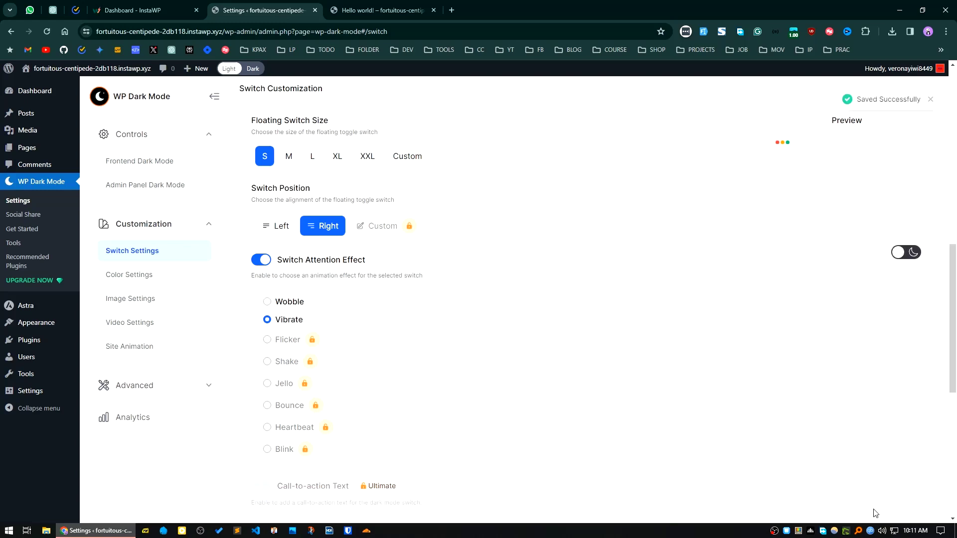
Reload the "Hello world!" post and test the floating switch's new size and attention effect by toggling between modes
click(325, 10)
click(46, 31)
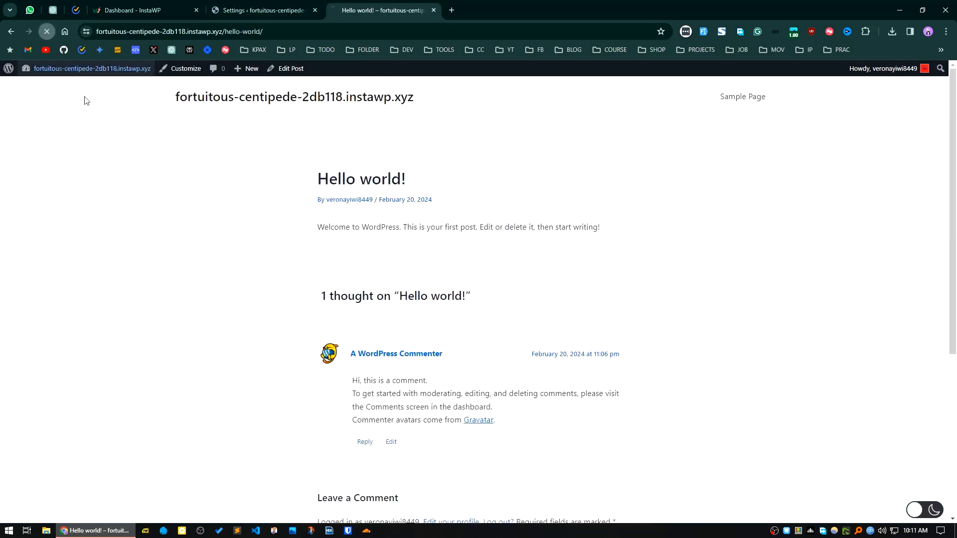
click(933, 515)
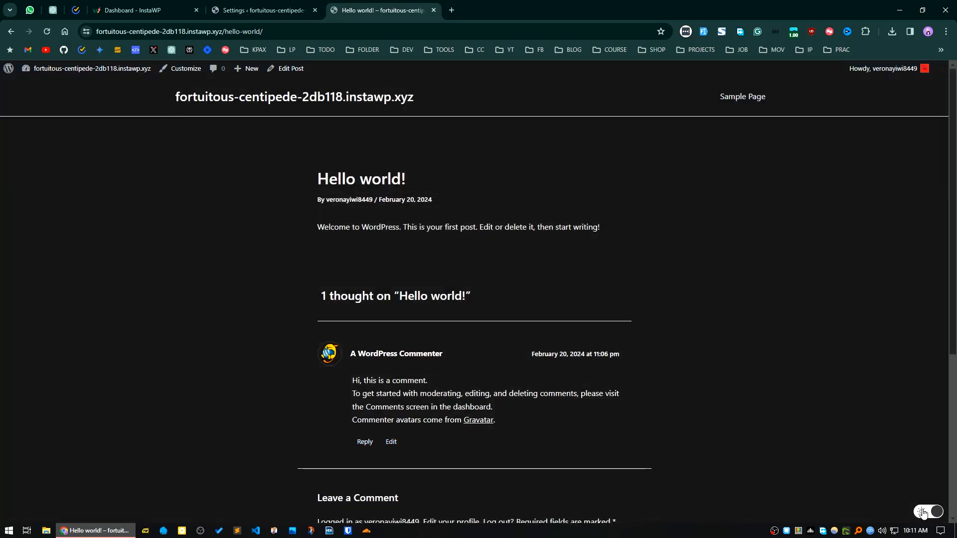
click(48, 32)
click(917, 517)
Review the rest of the plugin's switch options and its Color, Image, Video and Site Animation settings
key(ctrl+shift+Tab)
scroll(391, 402, down, 3)
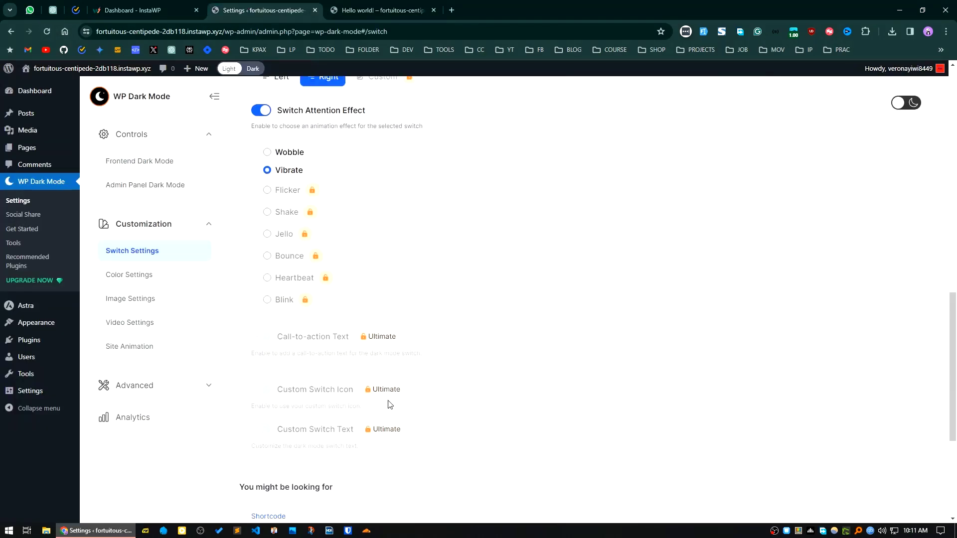
scroll(390, 404, down, 3)
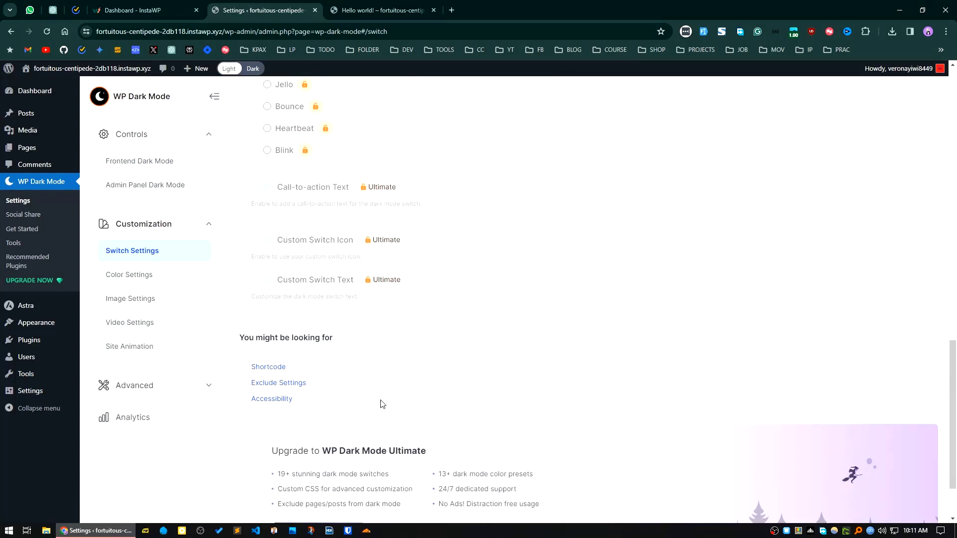
click(139, 280)
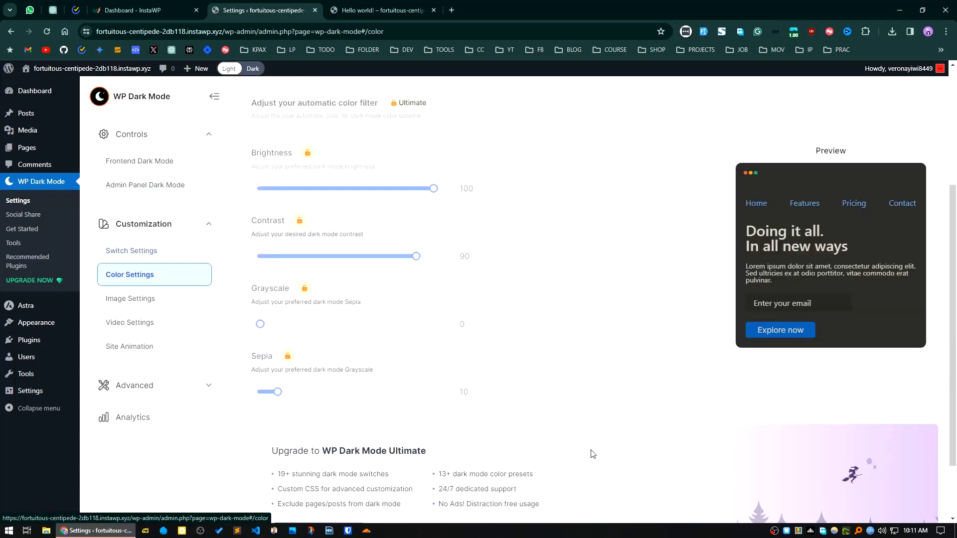
scroll(456, 436, down, 2)
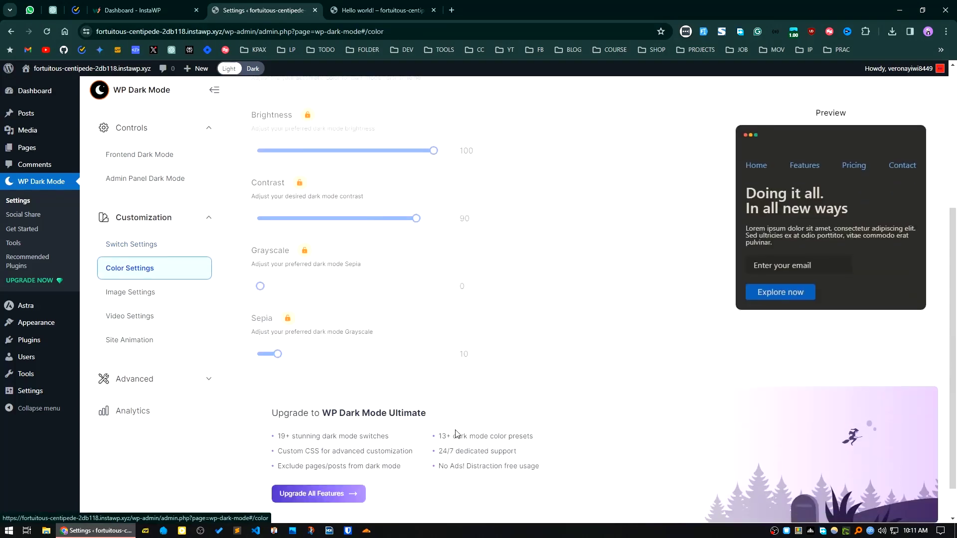
click(182, 252)
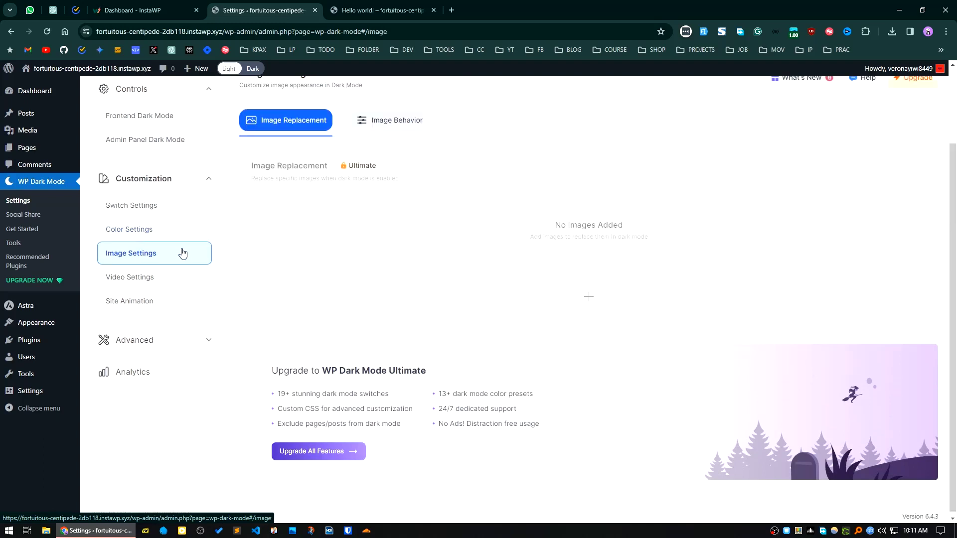
click(143, 279)
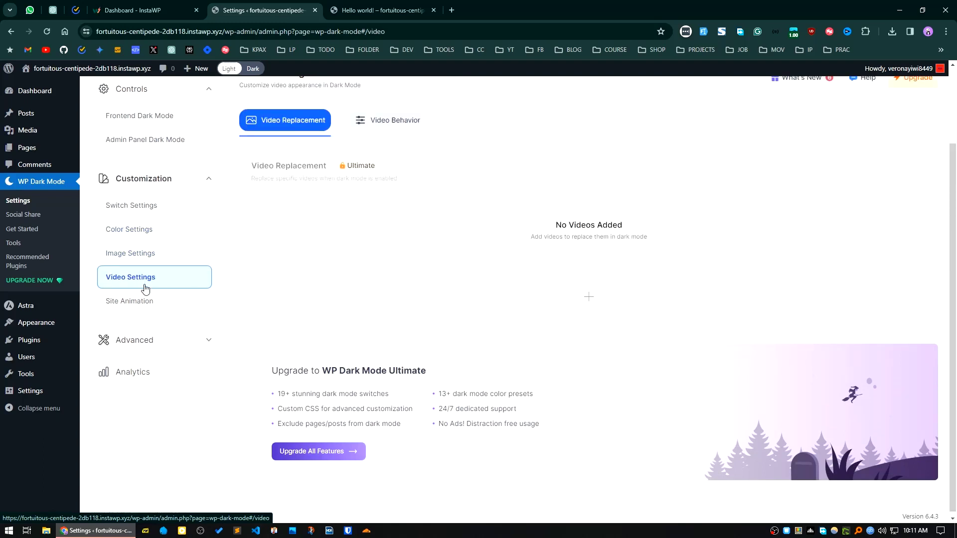
click(143, 301)
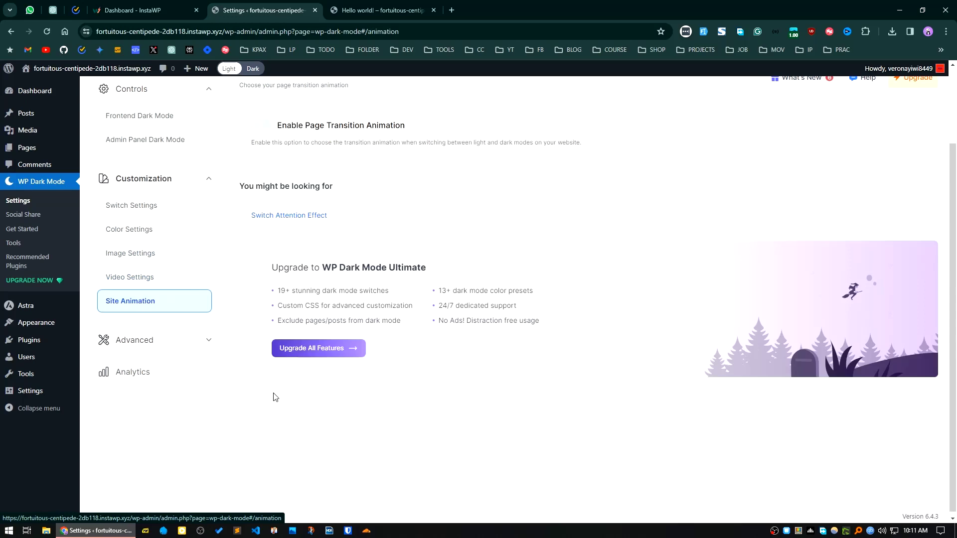
Return to Switch Settings and examine the Menu Switch and Content Switch options
click(149, 206)
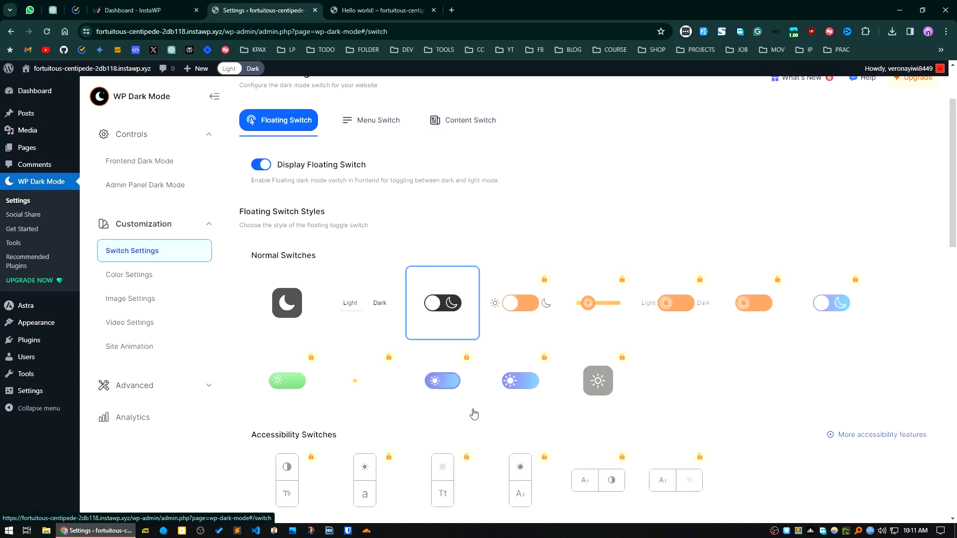
scroll(473, 415, up, 2)
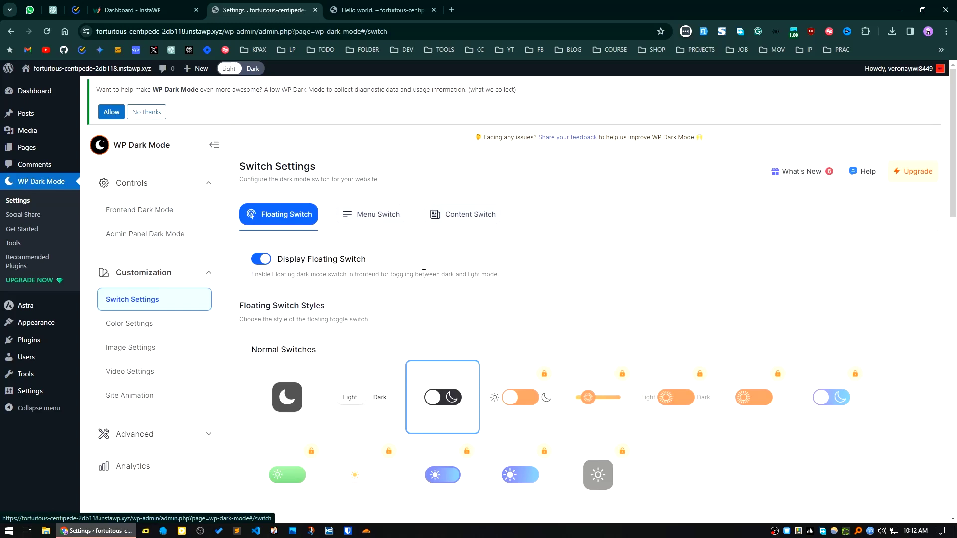
click(374, 215)
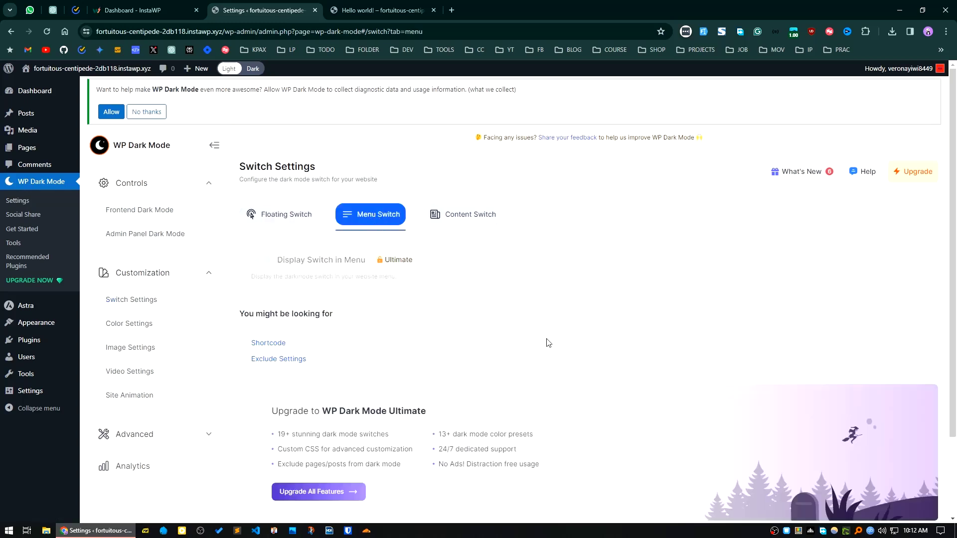
click(462, 223)
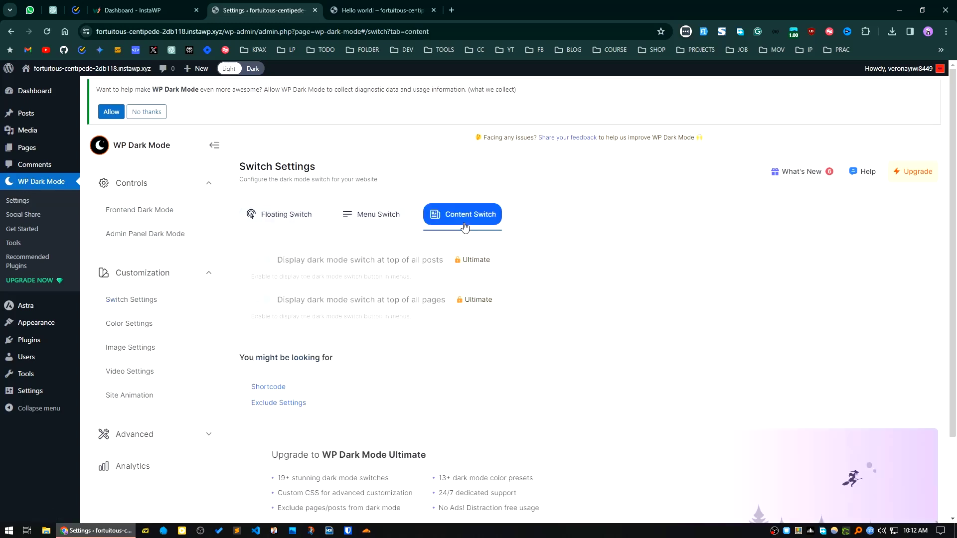
Review the plugin's Advanced settings for Performance and Custom CSS, comparing them with the published "Hello world!" post
click(286, 213)
click(154, 433)
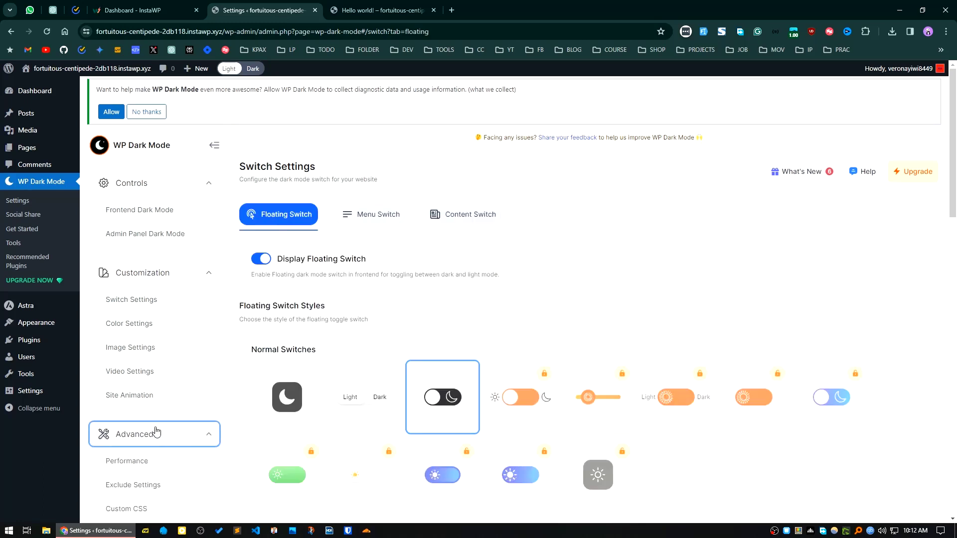
click(129, 393)
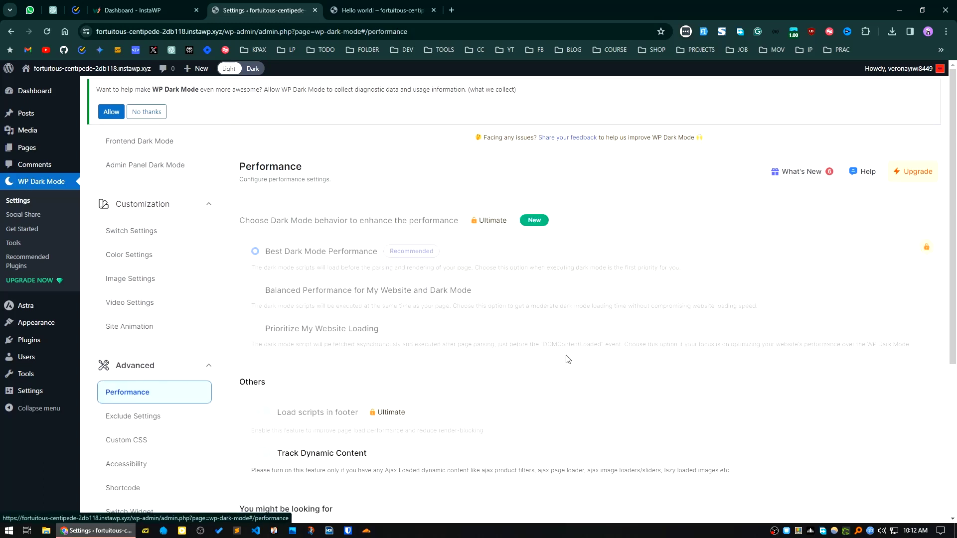
scroll(435, 466, down, 4)
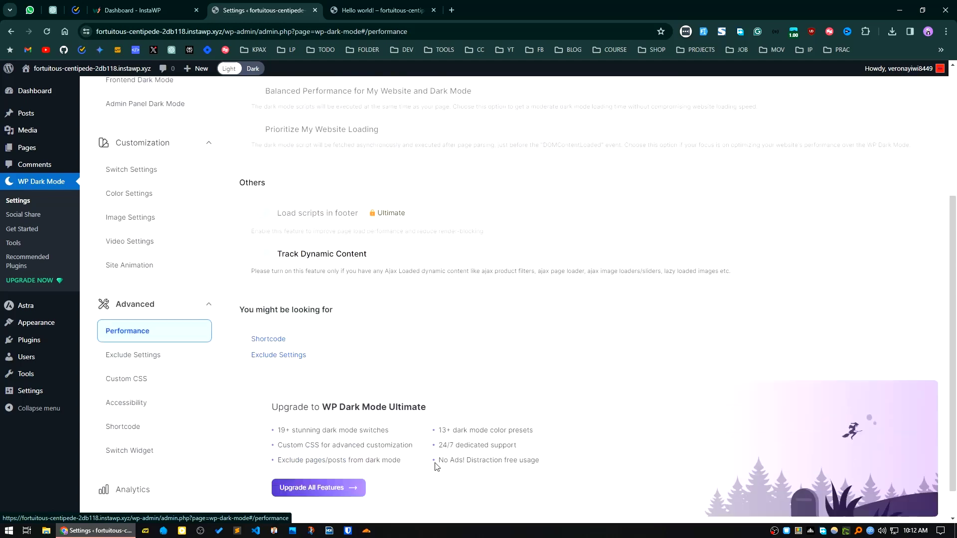
click(144, 382)
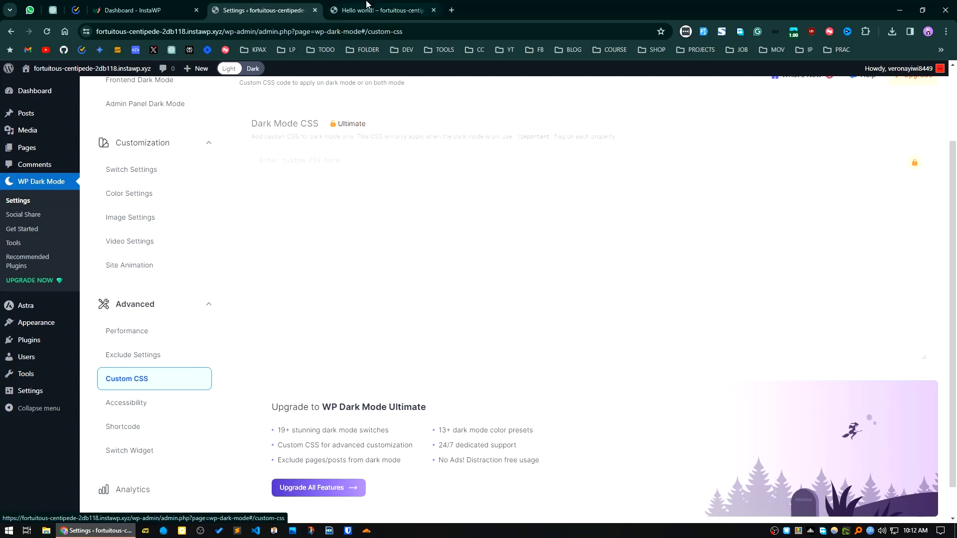
click(394, 9)
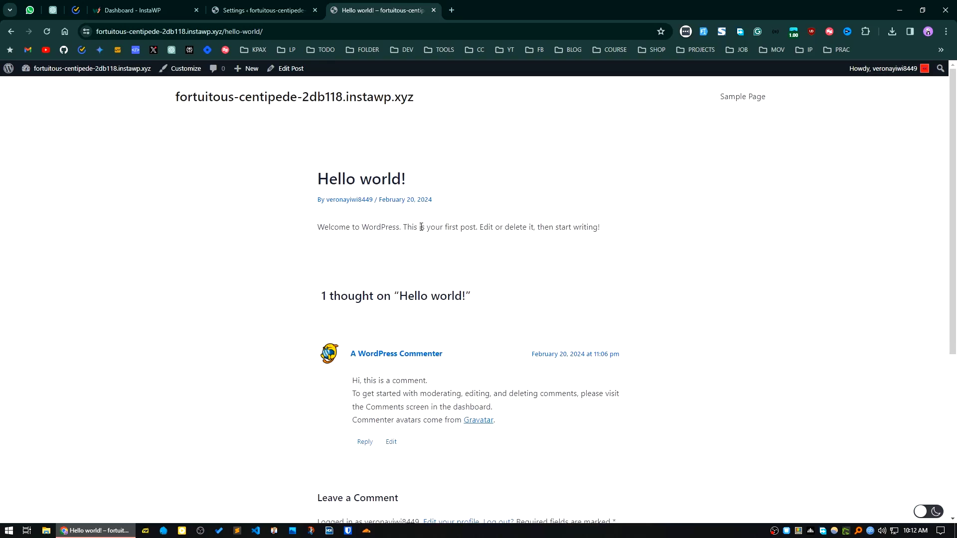
key(ctrl+shift+Tab)
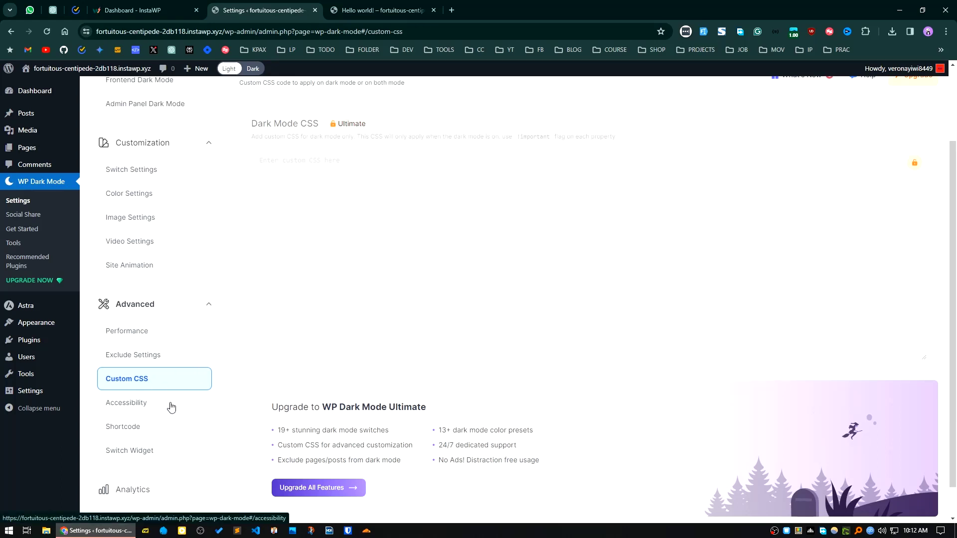
Examine the plugin's Analytics options and the Frontend Dark Mode control settings
scroll(169, 412, down, 1)
click(136, 458)
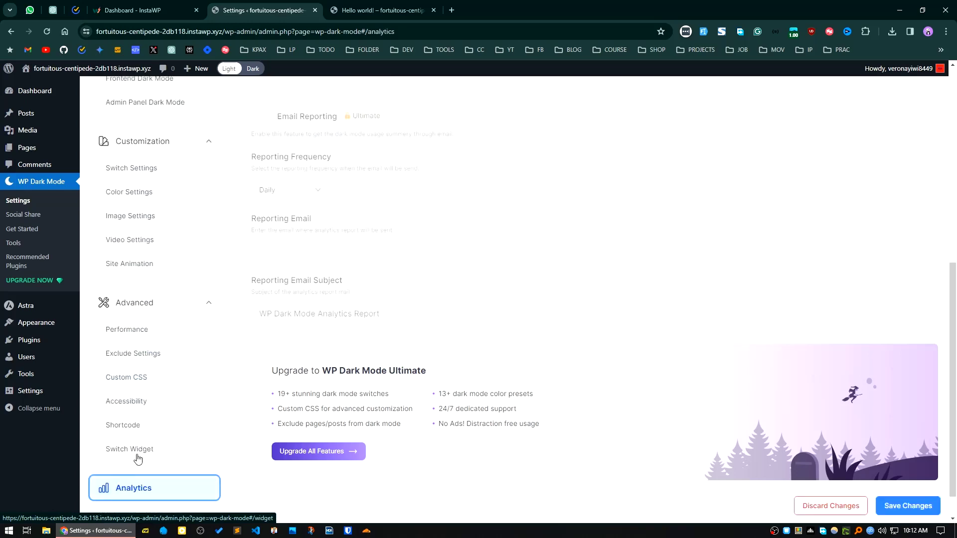
scroll(232, 374, up, 3)
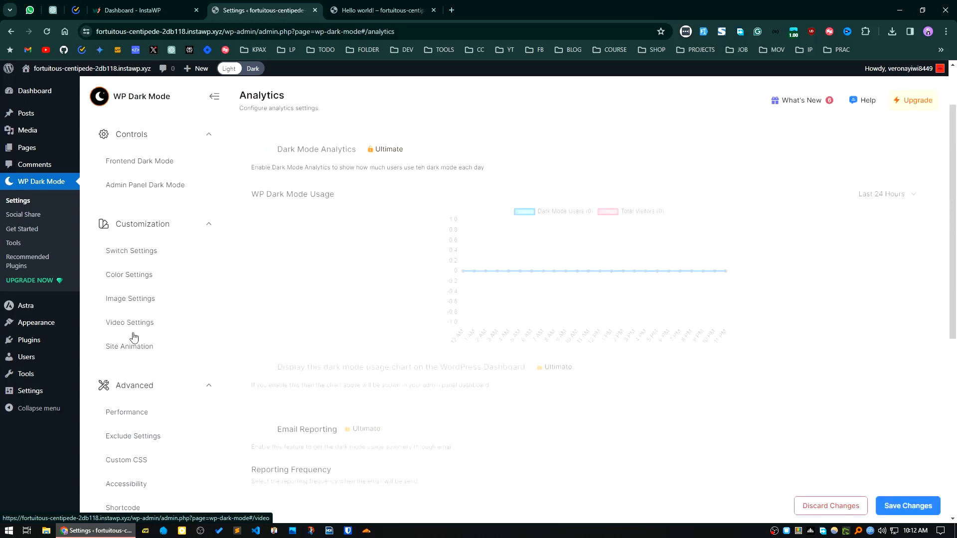
click(139, 212)
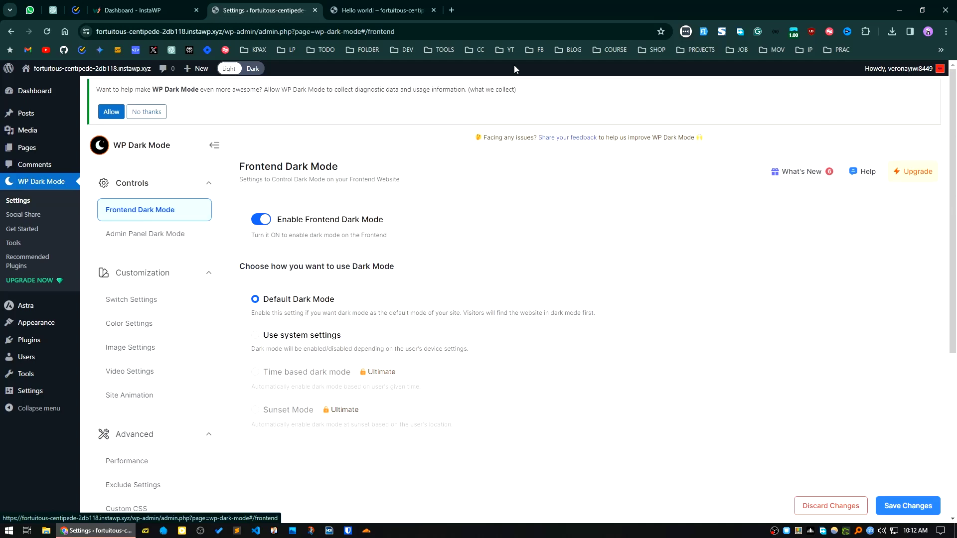
Turn on dark mode on the published "Hello world!" post using its floating switch
click(398, 2)
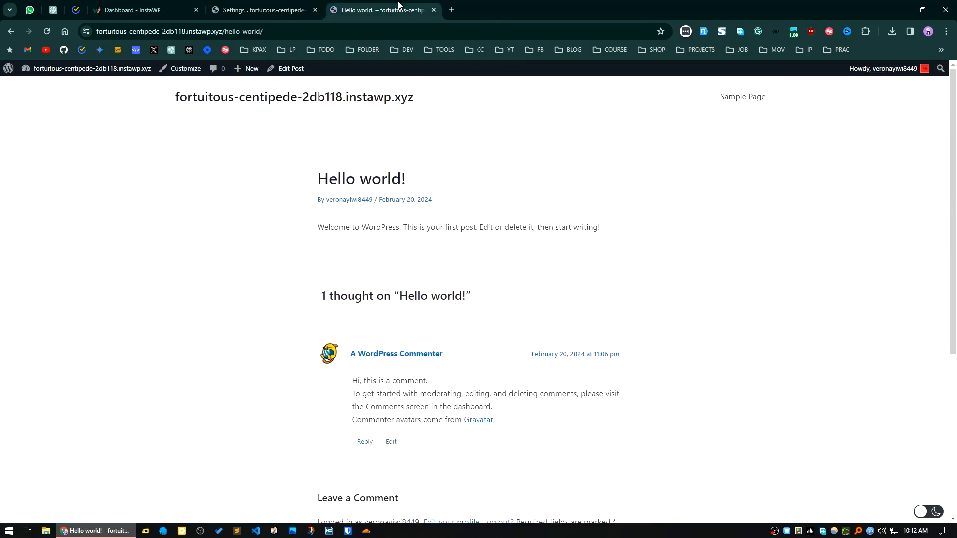
click(922, 509)
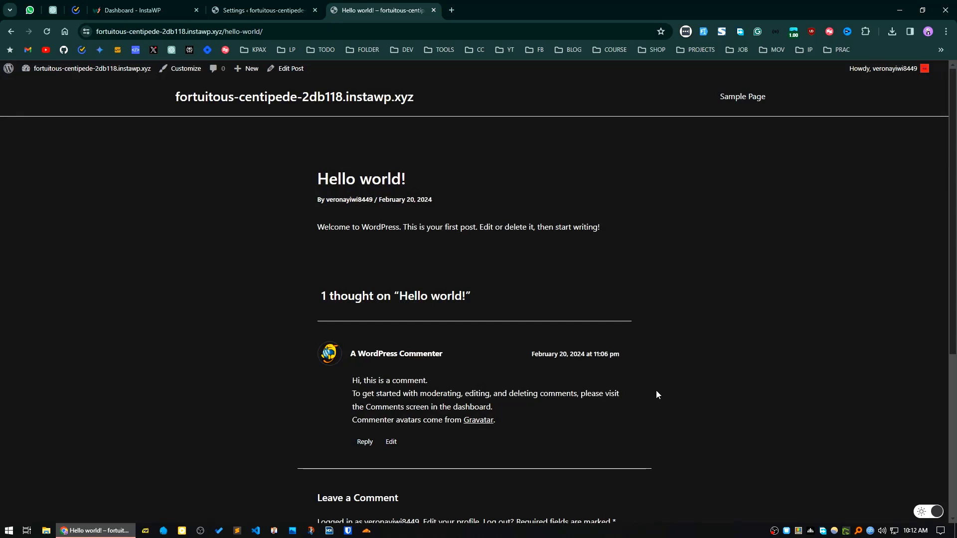